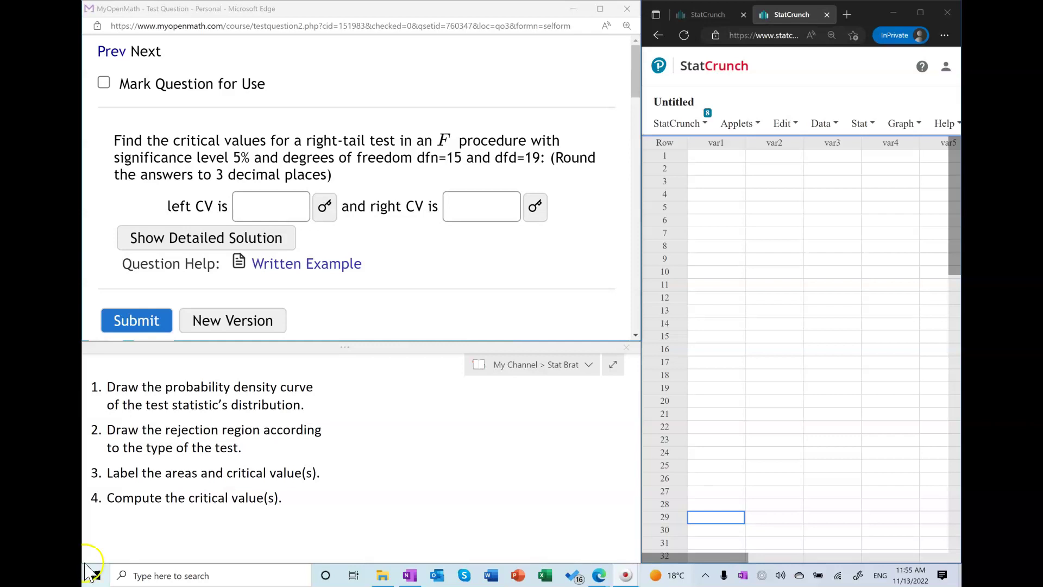
Read through the numbered procedure for finding critical values in the notes, highlighting its items.
left_click_drag(106, 387, 307, 403)
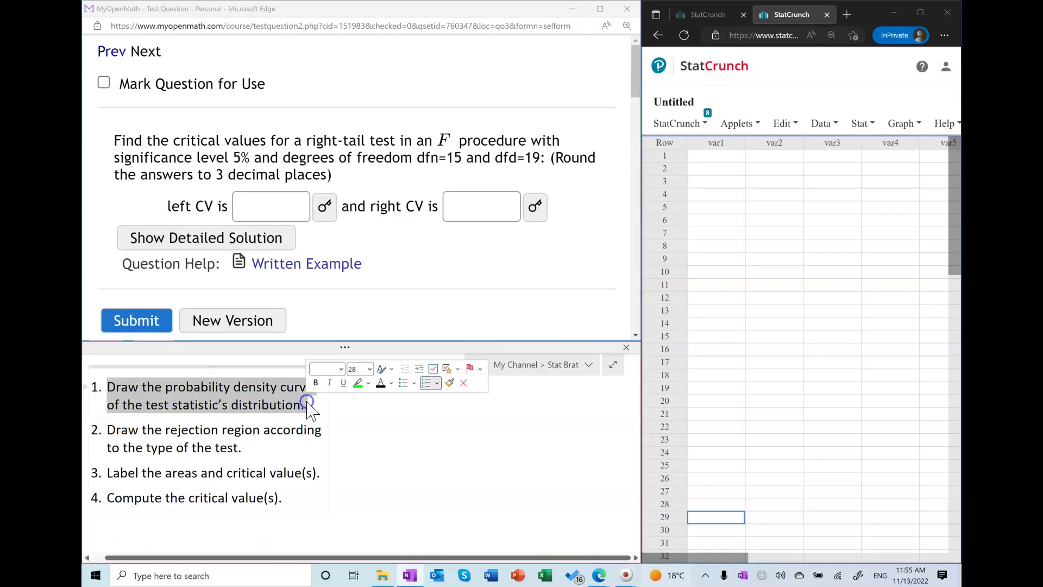
left_click(110, 432)
left_click_drag(110, 432, 243, 450)
left_click_drag(108, 473, 108, 499)
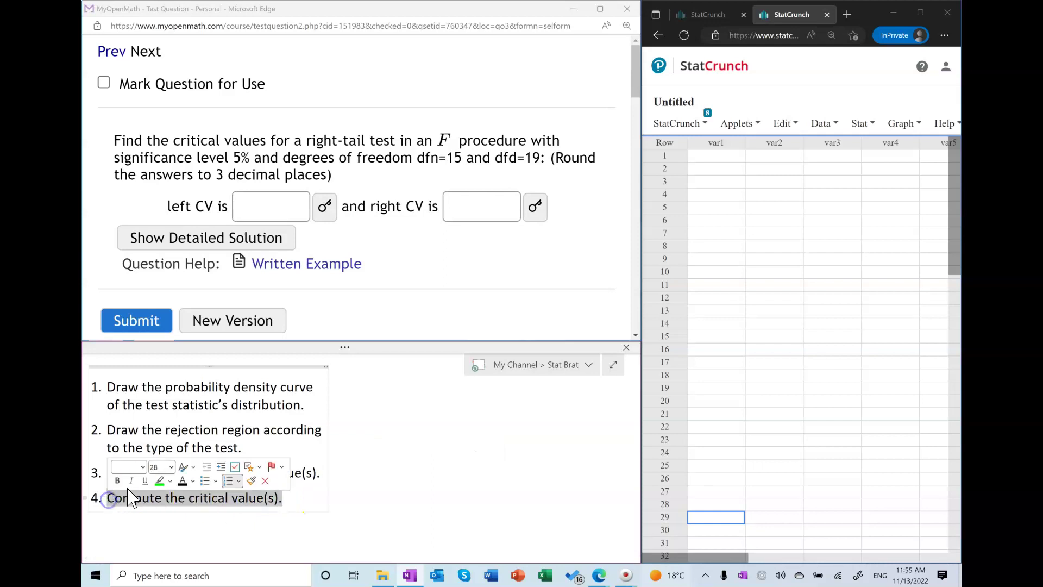
left_click(188, 430)
Paste the copied F density curve beside the numbered list in the notes and align it with the list.
left_click(382, 411)
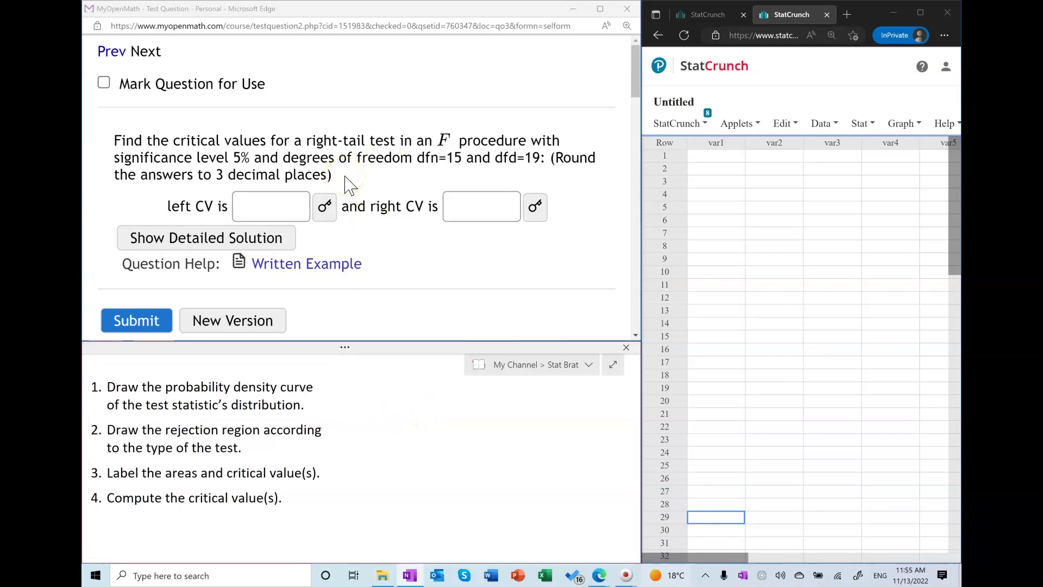
key("ctrl+v")
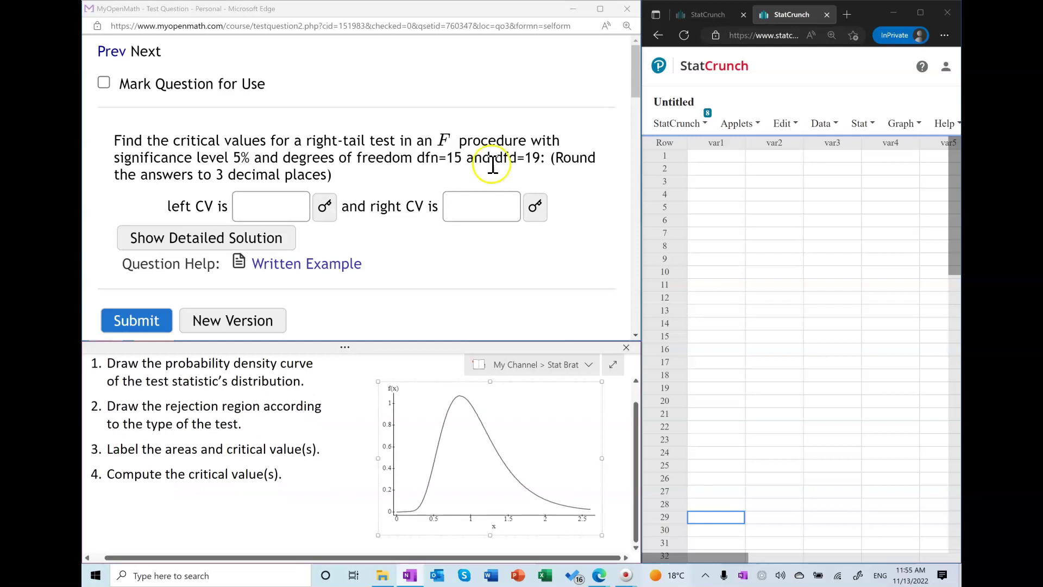
left_click_drag(516, 449, 503, 412)
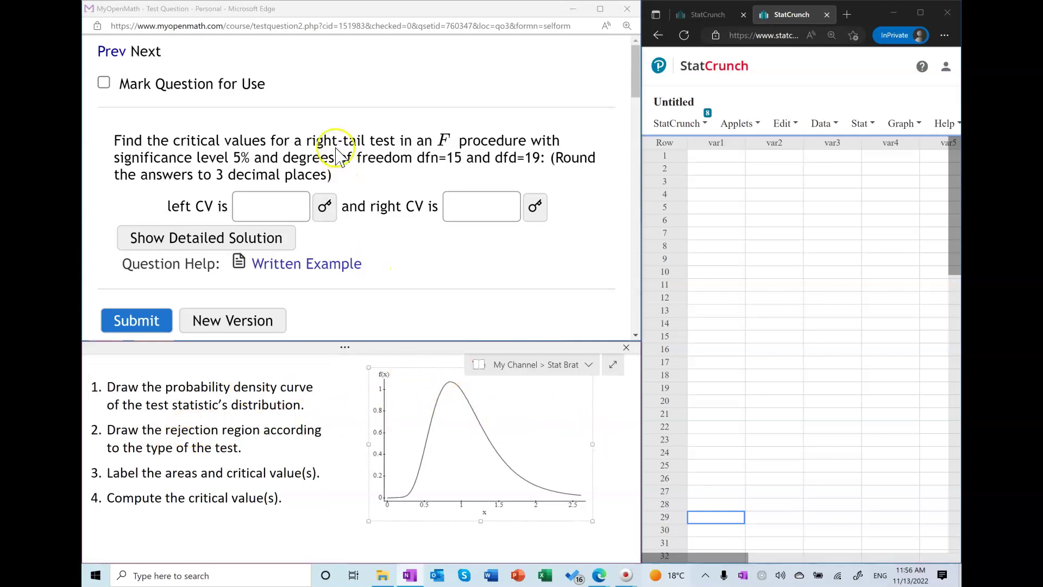
Draw the right-tail rejection region on the density curve, with a vertical boundary and a rightward arrow labelled RR.
left_click_drag(306, 141, 396, 136)
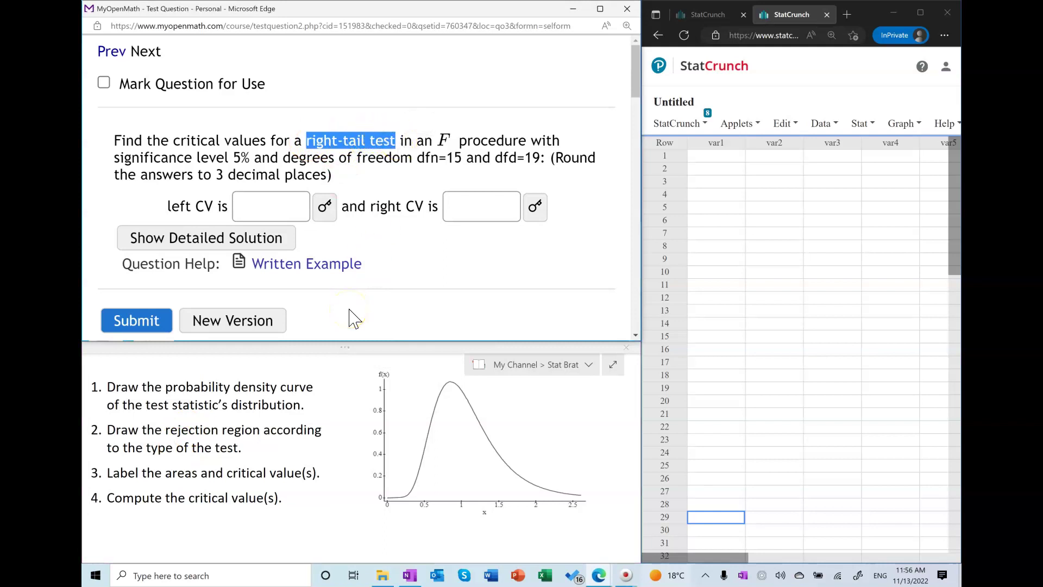
left_click_drag(506, 463, 508, 500)
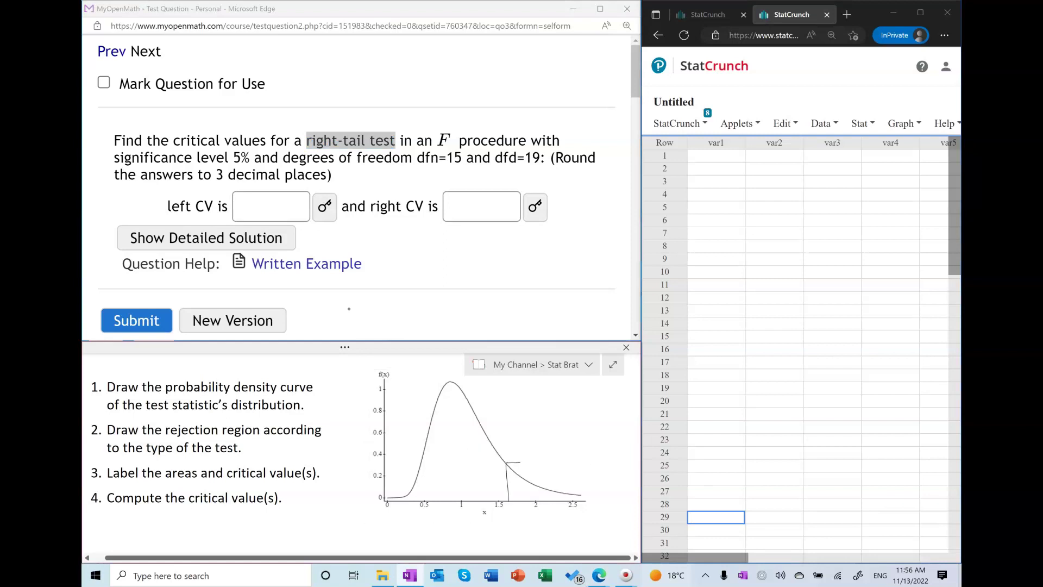
mouse_move(506, 463)
left_mouse_down()
mouse_move(508, 497)
mouse_move(588, 499)
mouse_move(598, 512)
left_mouse_up()
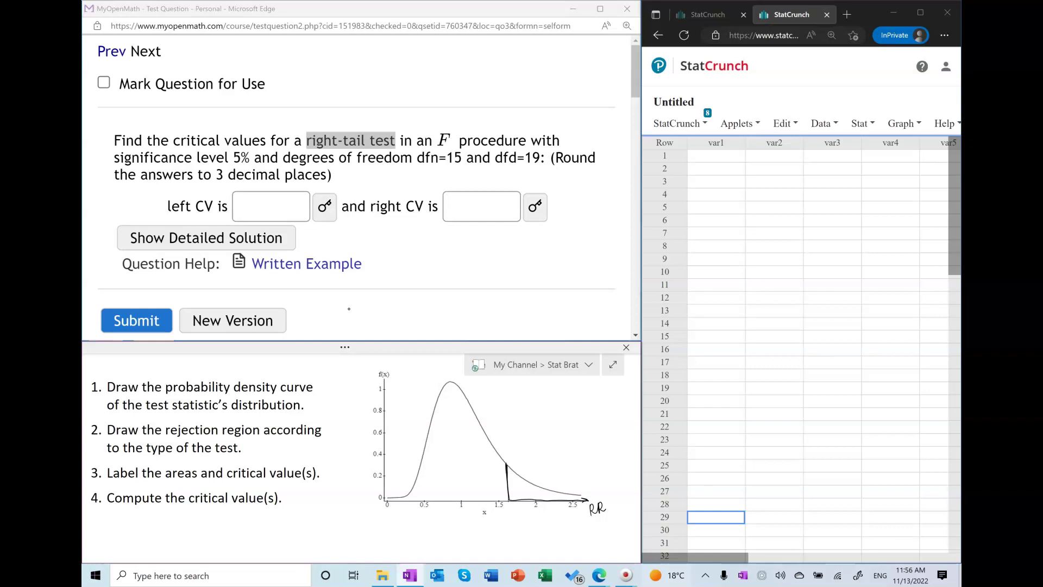
Label the curve's areas 0.05 and 0.95 and its critical value f0.05, and write P(F>f0.05)=0.05 underneath.
left_click_drag(516, 486, 514, 493)
left_click(453, 484)
left_click_drag(449, 475, 459, 471)
left_click_drag(511, 504, 516, 517)
mouse_move(480, 525)
left_mouse_down()
mouse_move(526, 521)
mouse_move(530, 535)
mouse_move(574, 527)
left_mouse_up()
left_click(567, 535)
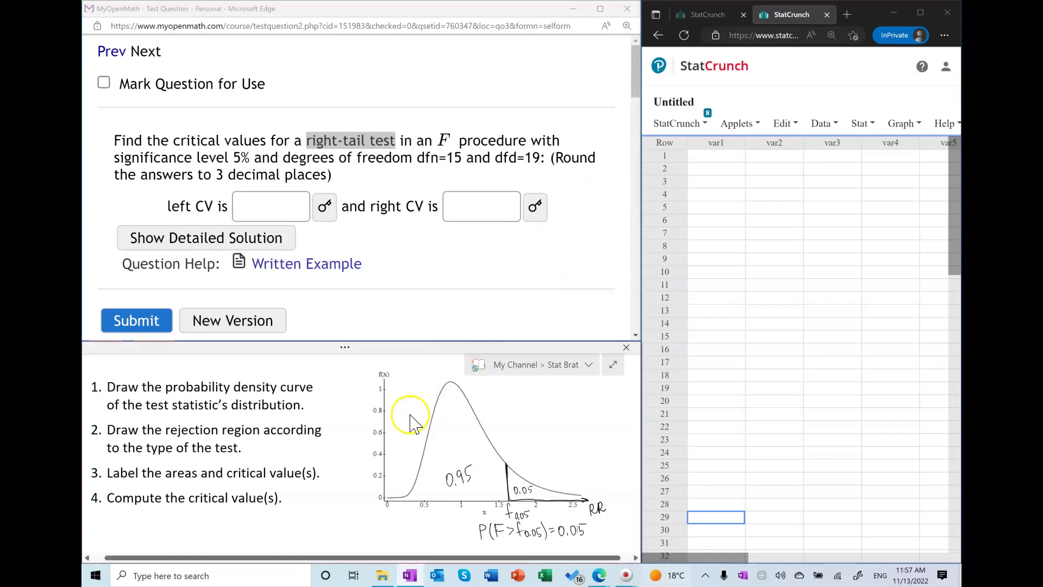
Enter DNE as the left critical value of the right-tail question.
left_click(275, 209)
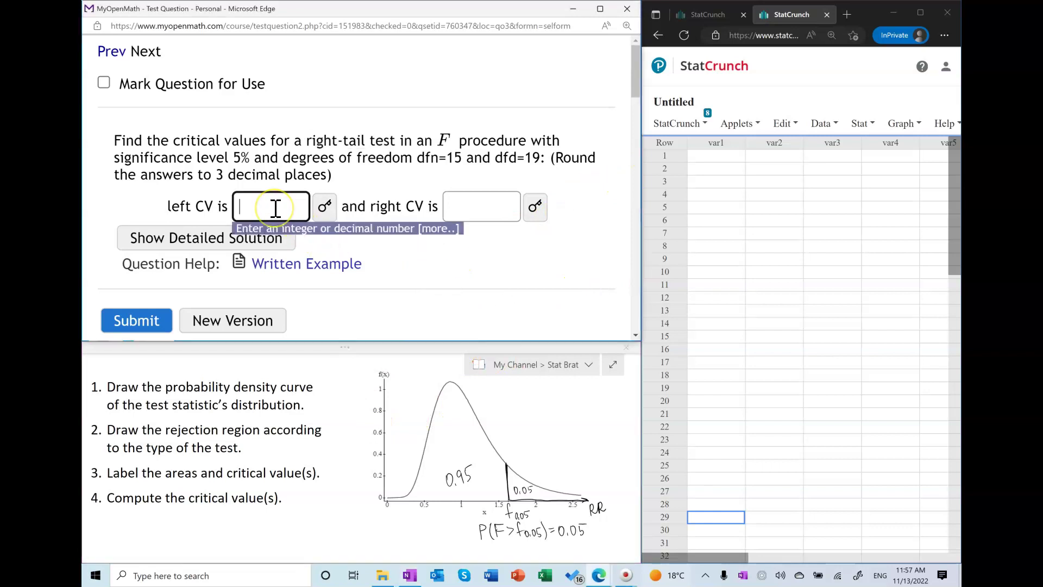
type("DNE")
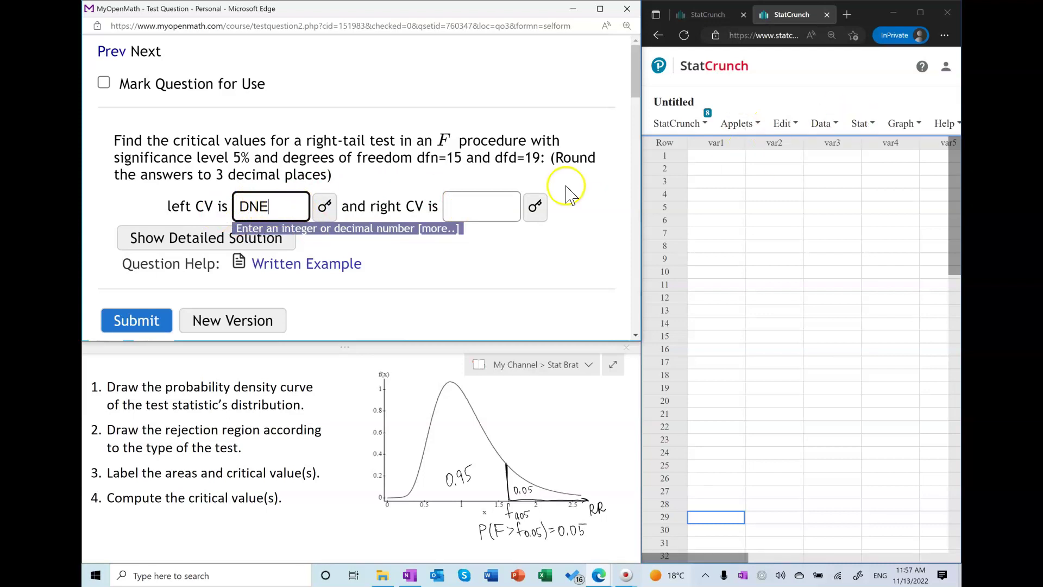
Switch to StatCrunch, open the F distribution calculator and move its window up over the data table.
left_click(901, 129)
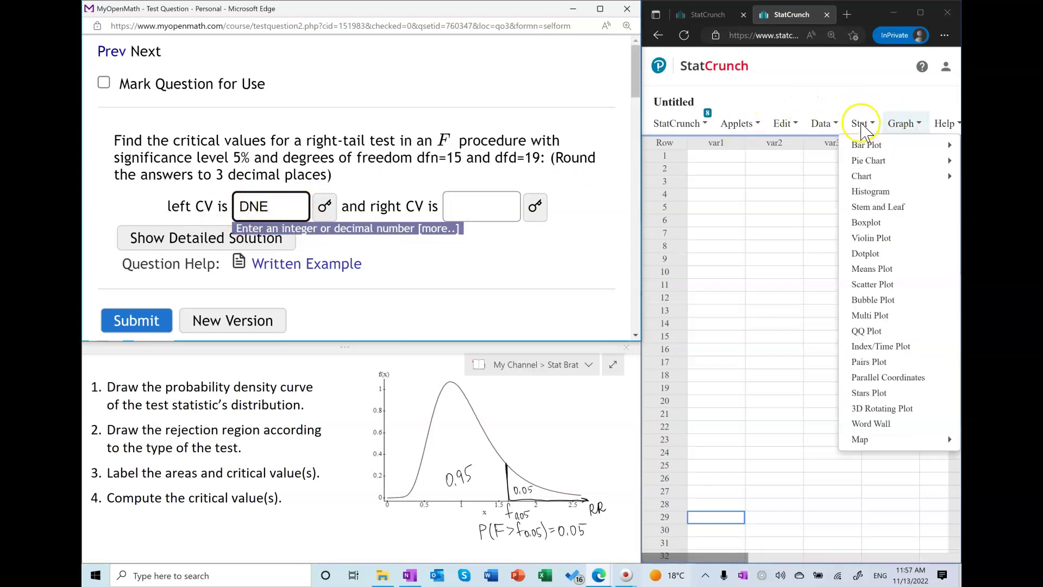
left_click(864, 131)
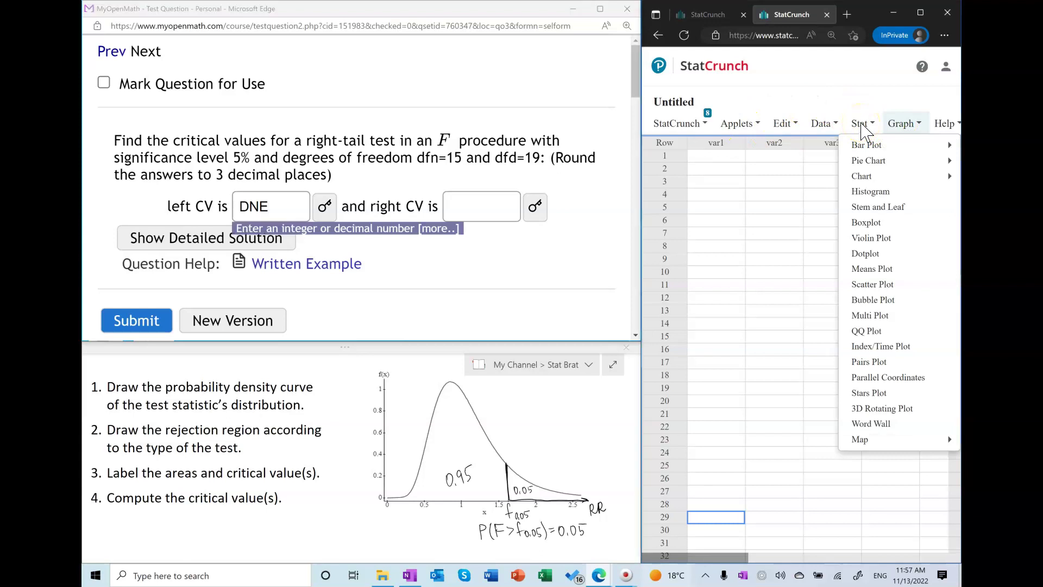
left_click(869, 121)
left_click(864, 123)
mouse_move(872, 146)
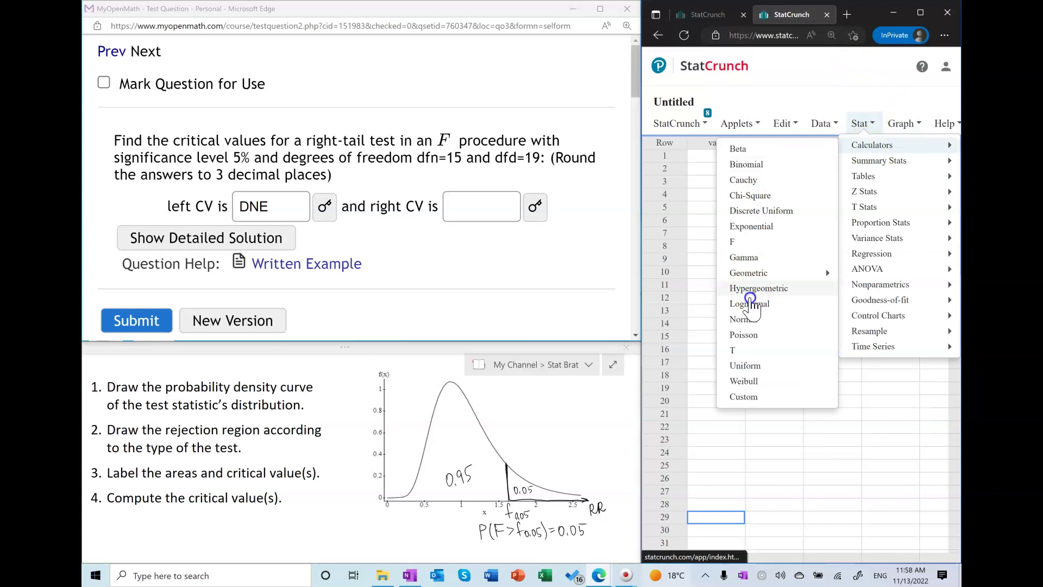
left_click(768, 240)
left_click_drag(810, 233, 820, 162)
Set the F calculator to 15 numerator and 19 denominator degrees of freedom, clear the X bound and choose the ≥ inequality.
double_click(770, 432)
type("15")
key("Tab")
type("19")
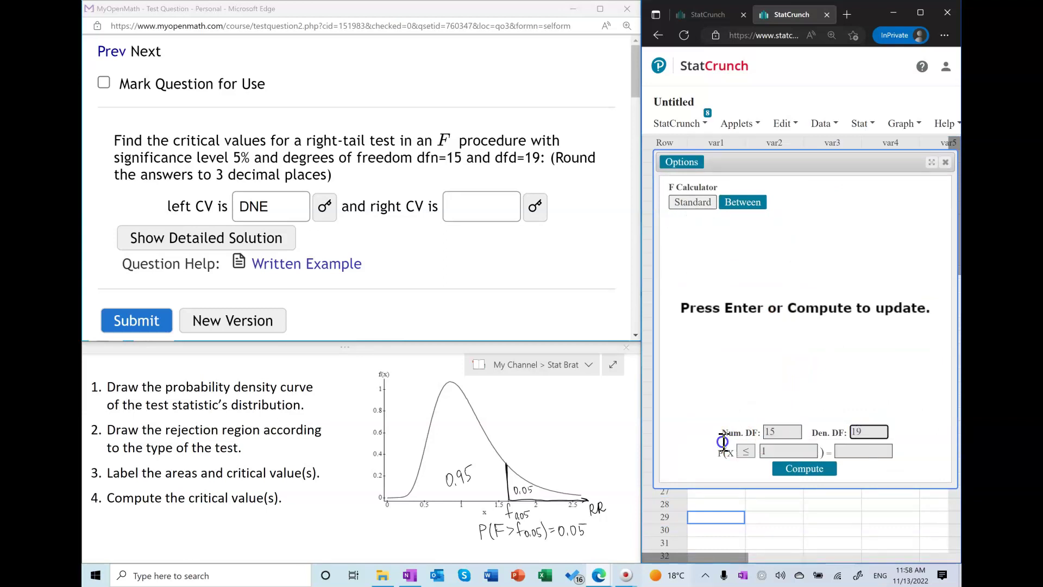
key("Tab")
key("BackSpace")
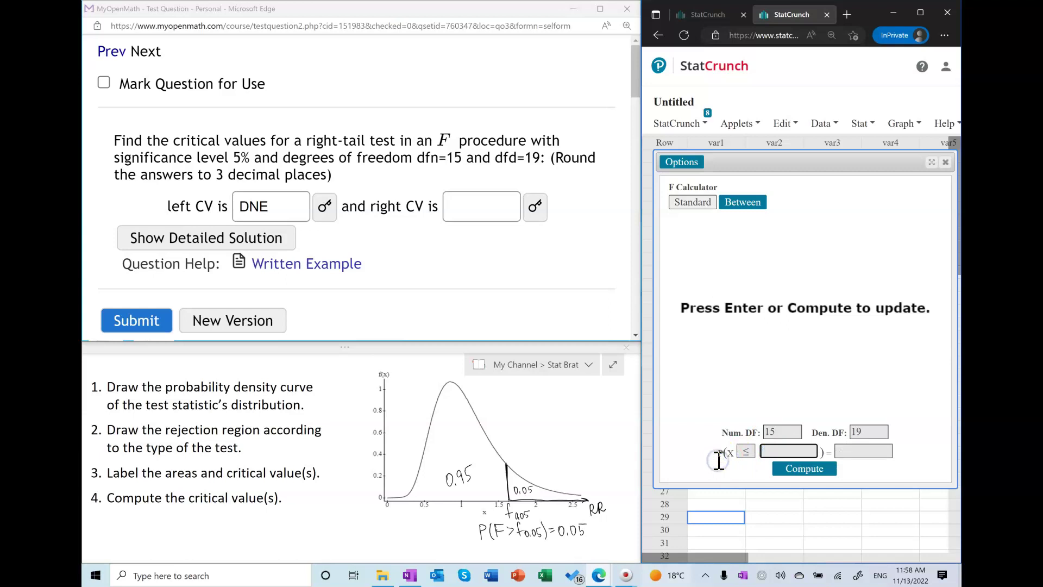
left_click(746, 453)
left_click(746, 480)
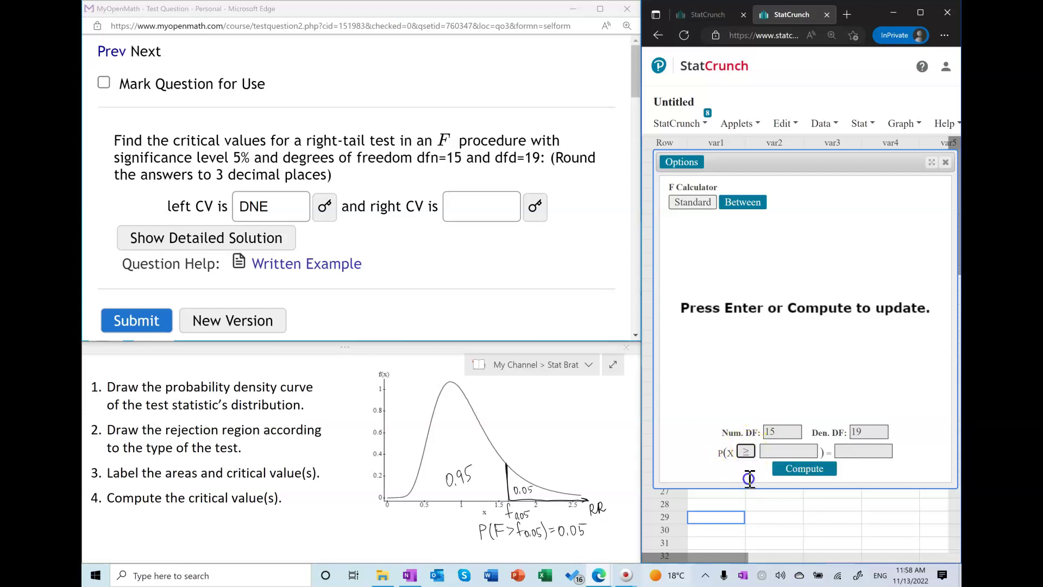
left_click(864, 451)
type("0.05")
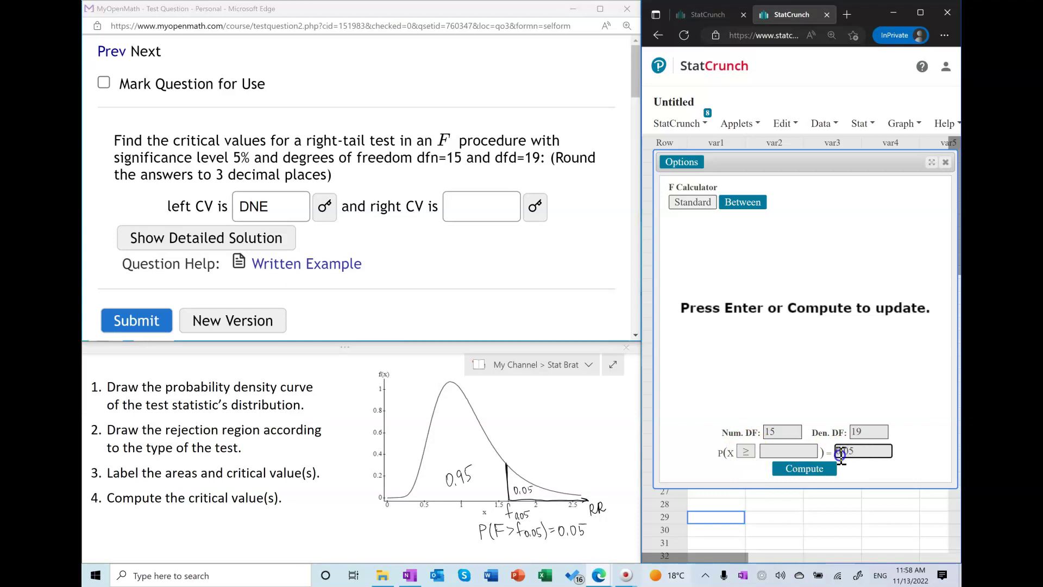
left_click(805, 449)
type("RCV")
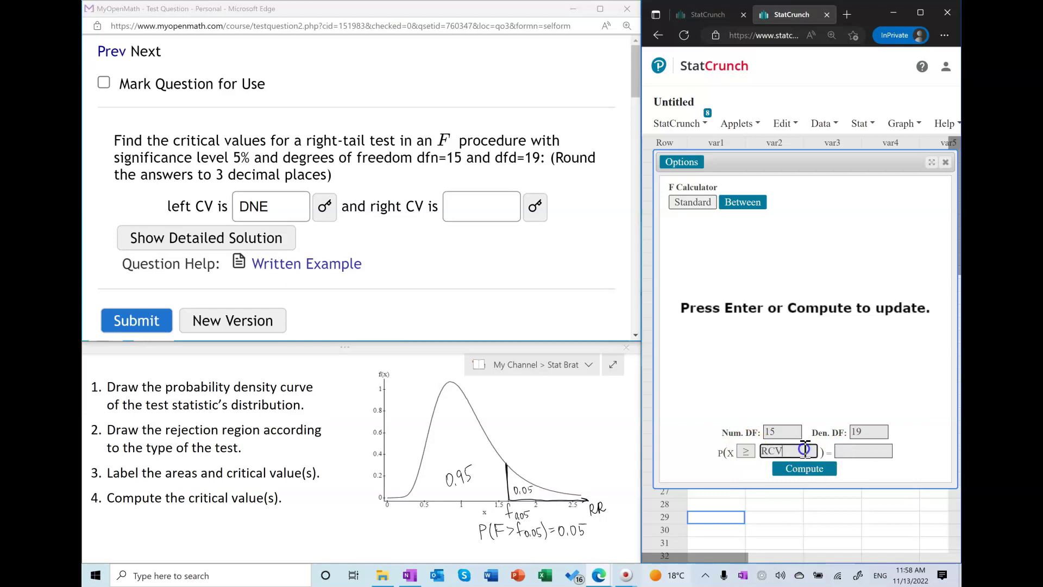
left_click_drag(823, 451, 715, 460)
key("BackSpace")
type("1")
left_click(800, 454)
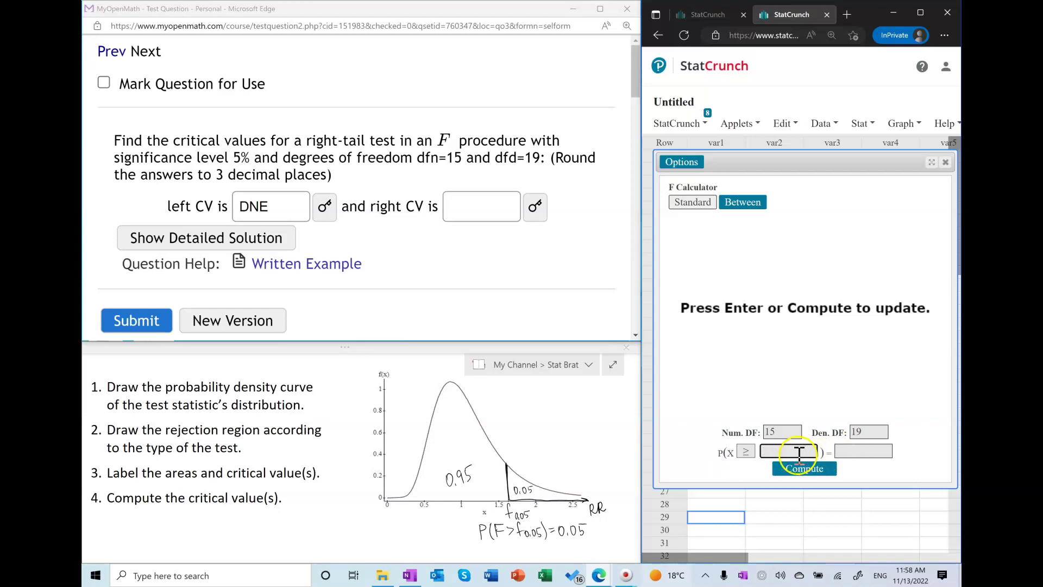
Compute the F critical value for a right-tail probability of 0.05.
left_click(877, 451)
type("0.05")
left_click(808, 469)
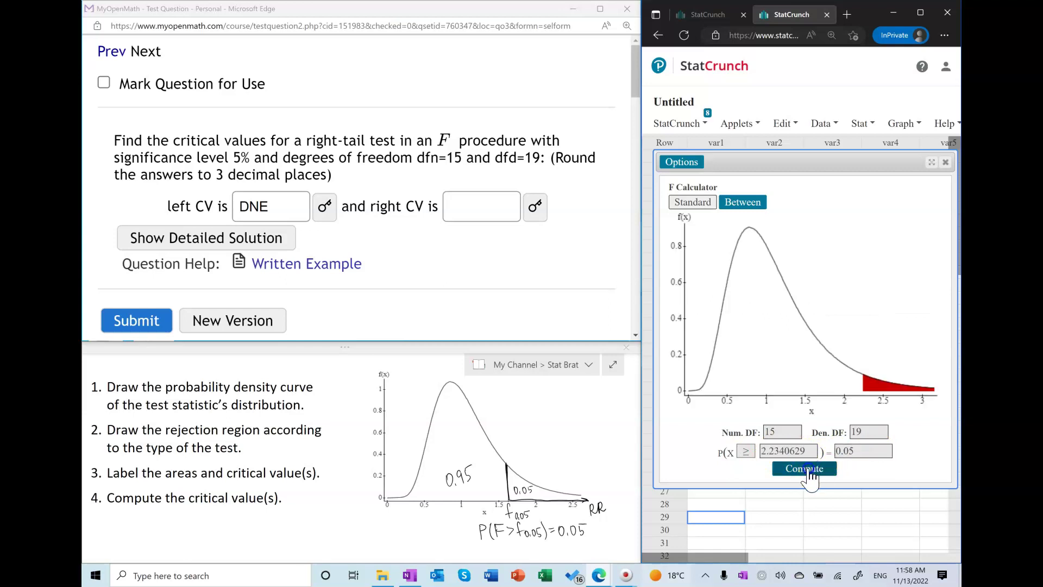
Copy 2.234 from the calculator into the question's right critical value and submit the answers.
left_click_drag(786, 451, 703, 451)
key("ctrl+c")
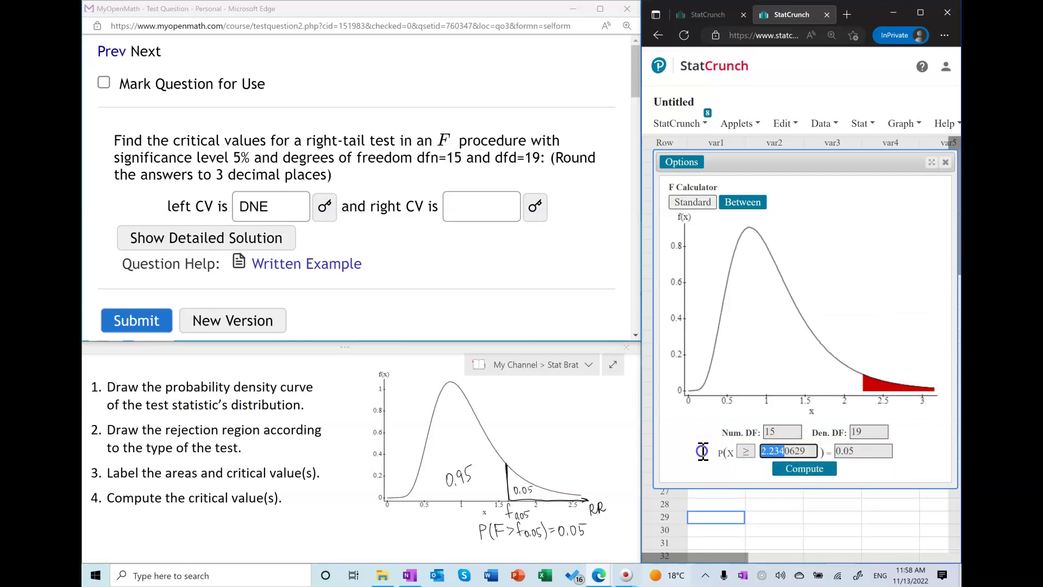
left_click(465, 217)
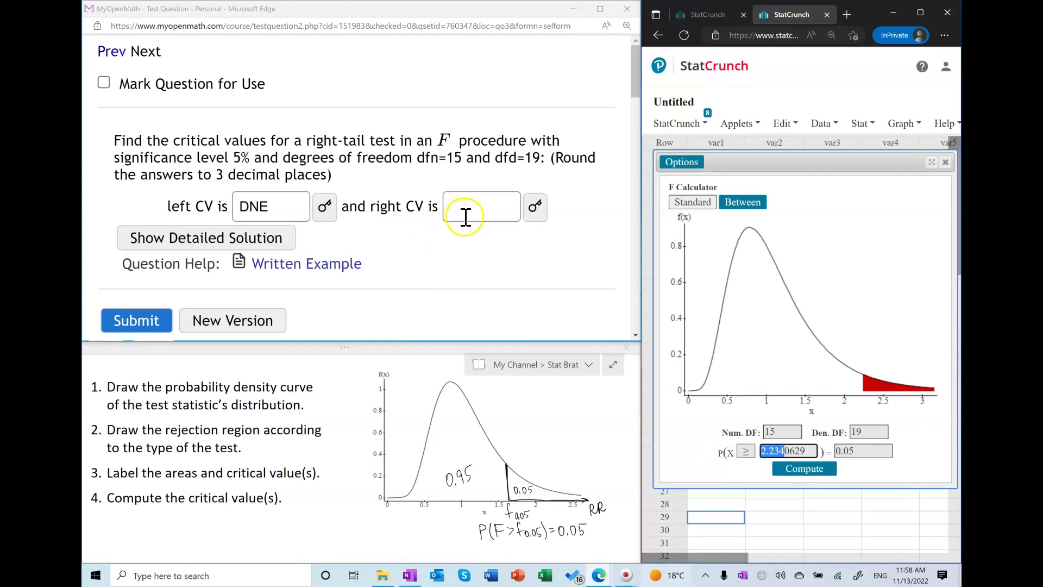
key("ctrl+v")
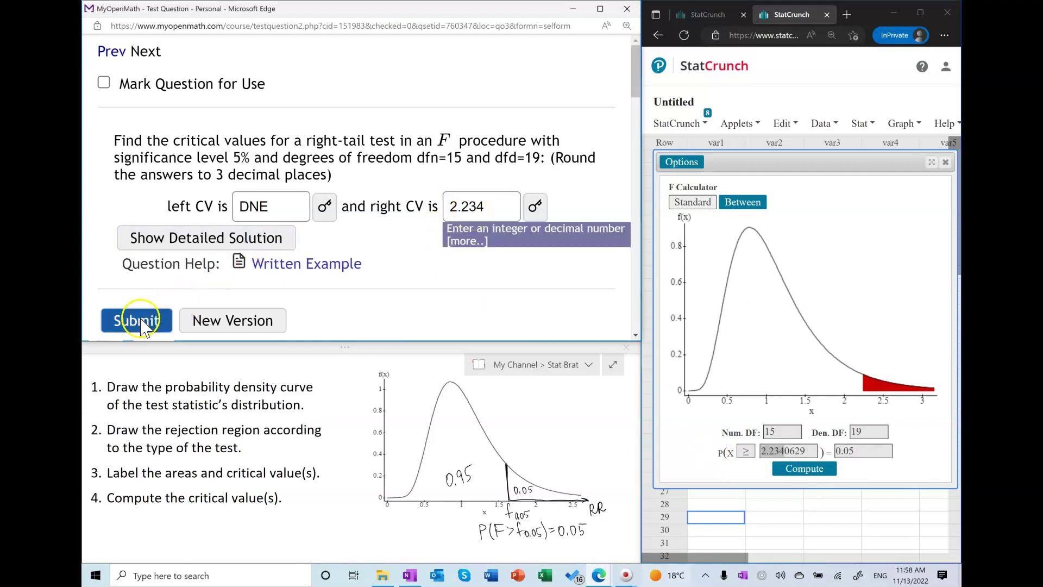
left_click(137, 320)
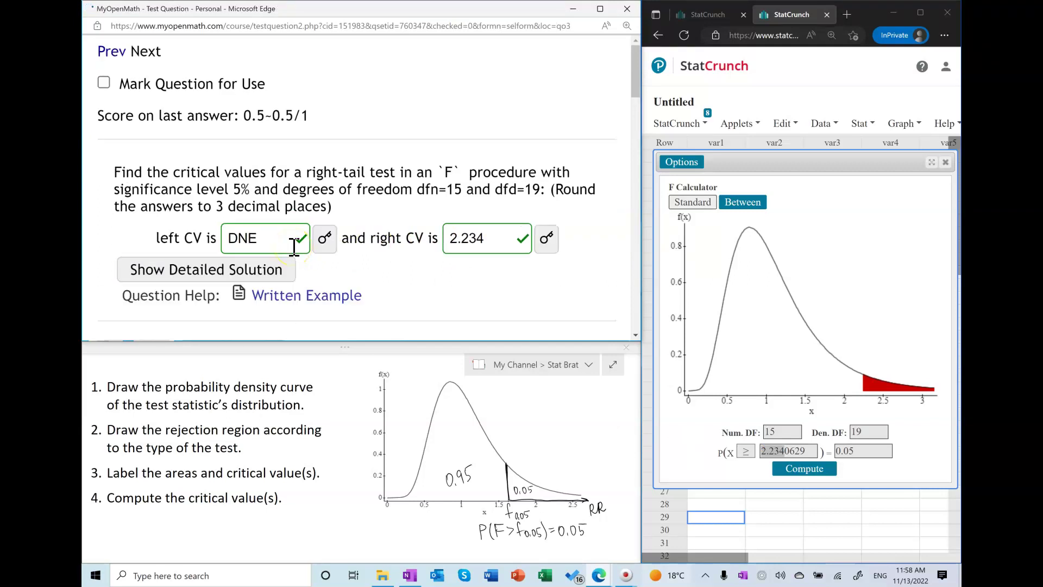
Load a new version of the critical value question.
scroll(294, 247, "down", 1)
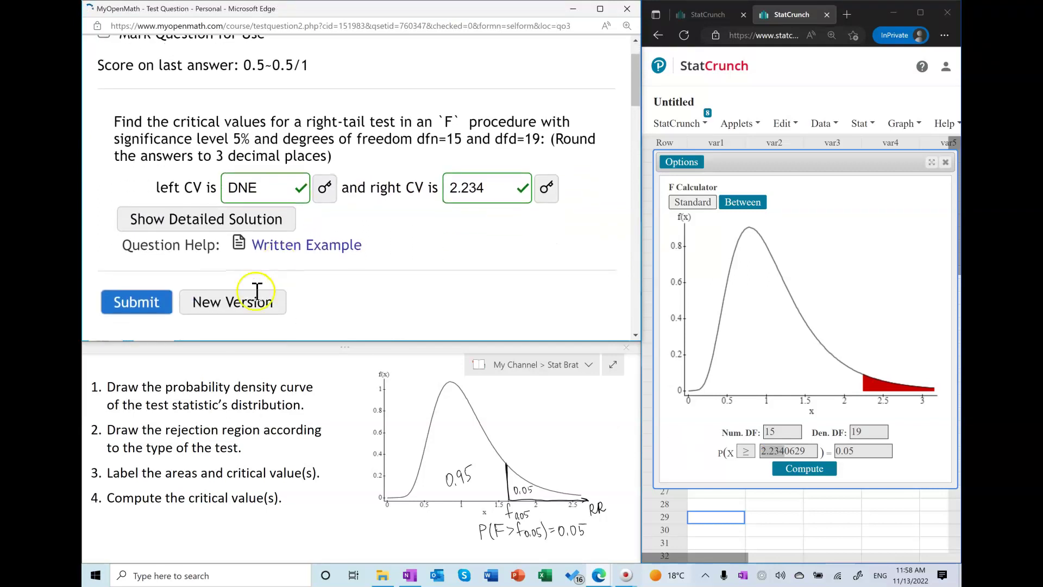
left_click(243, 314)
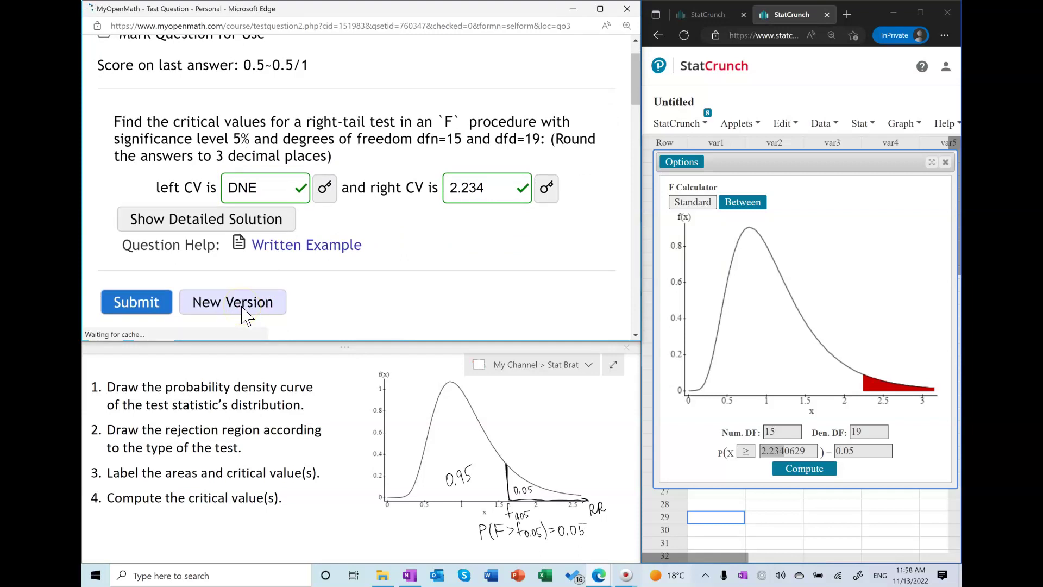
left_click(237, 318)
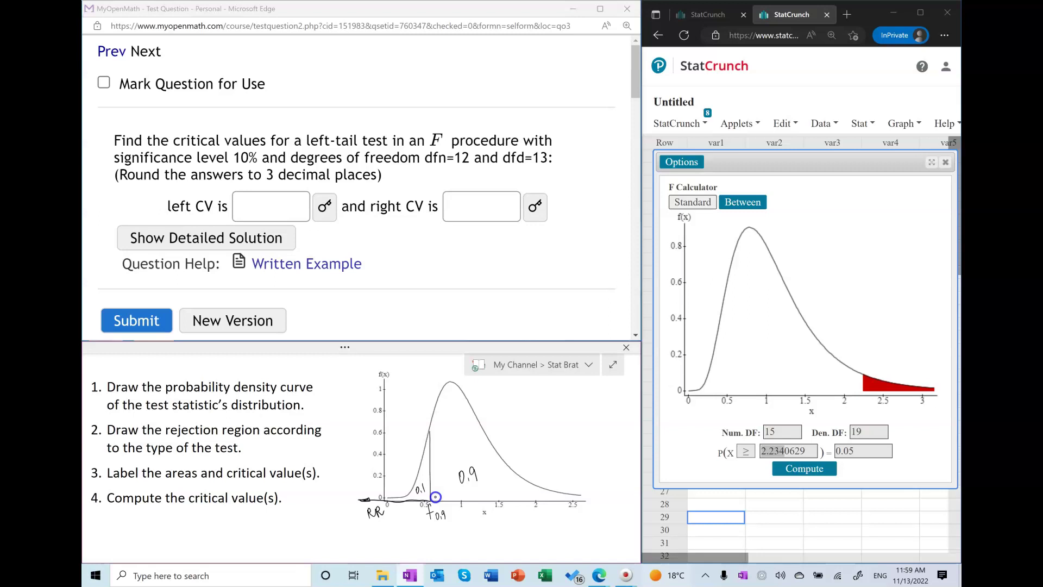
Write P(F>f0.9)=0.9 and P(F<f0.9)=0.1 by hand below the density curve.
mouse_move(400, 523)
left_mouse_down()
mouse_move(399, 537)
mouse_move(400, 528)
mouse_move(415, 537)
left_mouse_up()
mouse_move(415, 523)
left_mouse_down()
mouse_move(434, 538)
mouse_move(478, 532)
left_mouse_up()
left_click_drag(398, 543, 402, 546)
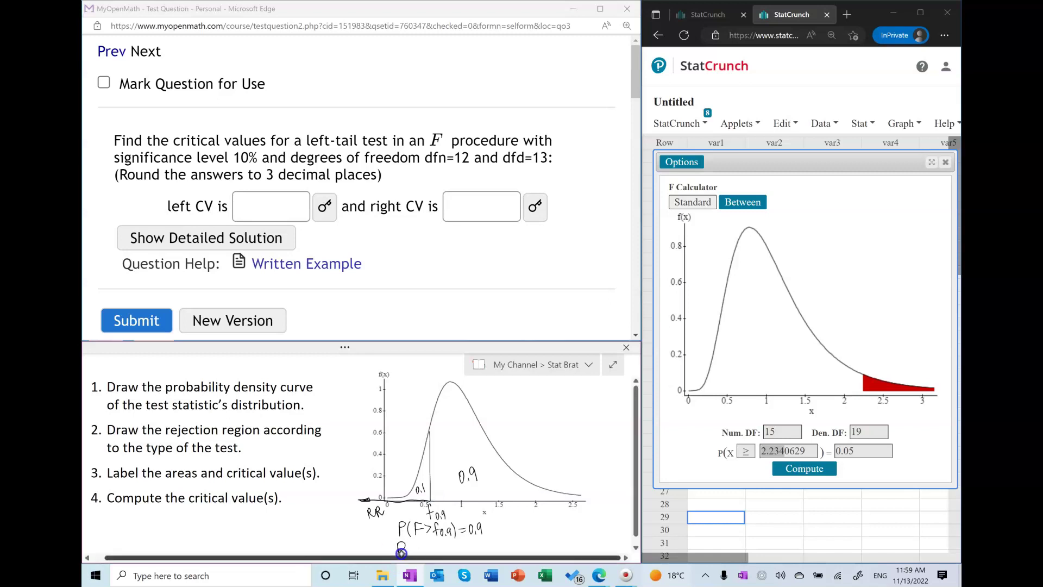
left_click_drag(433, 542, 472, 547)
left_click_drag(478, 541, 477, 543)
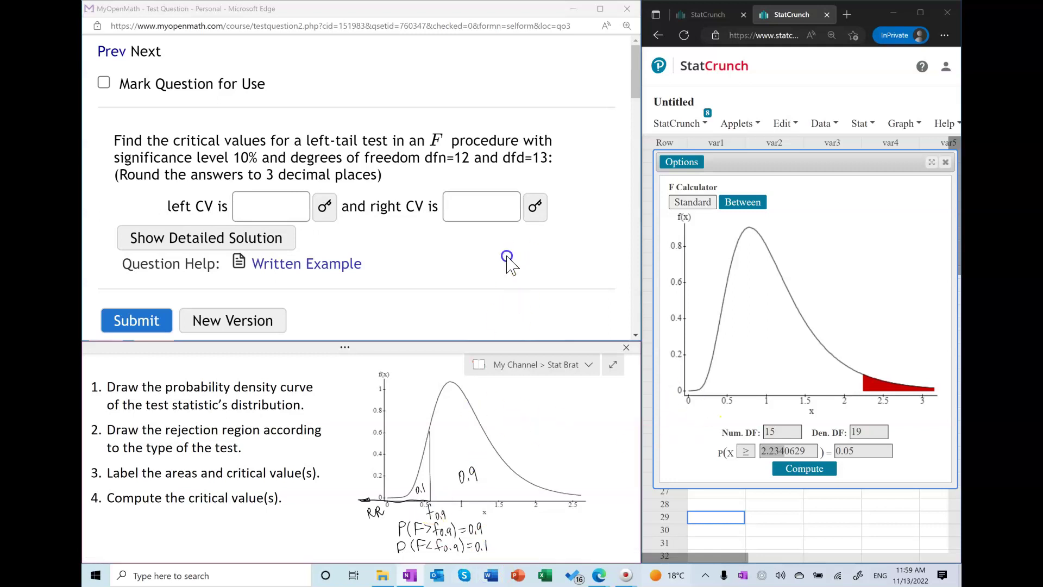
Enter DNE as the right critical value of the left-tail question.
left_click(484, 209)
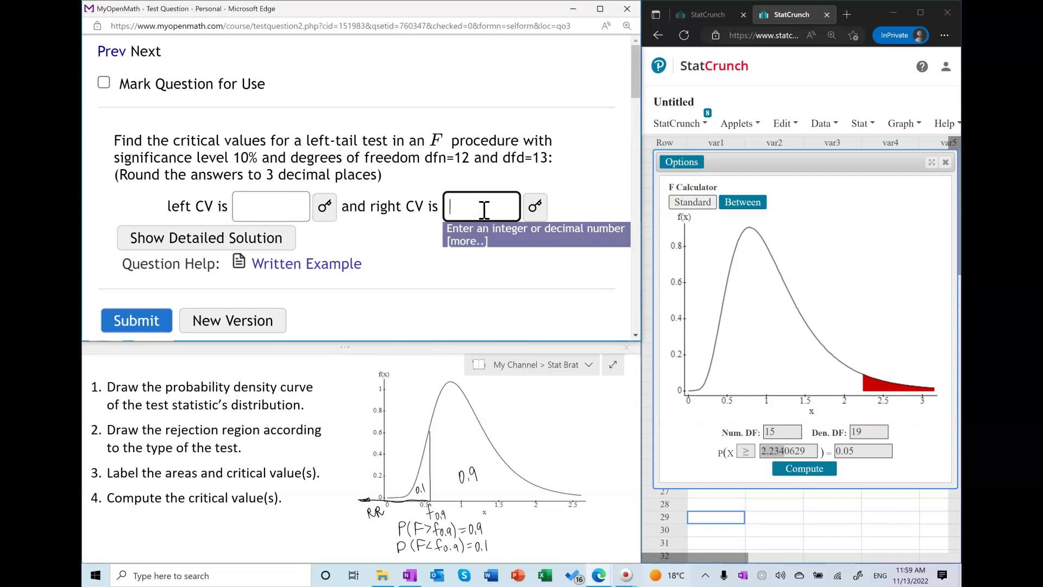
type("DNE")
left_click(591, 177)
Set the F calculator's numerator degrees of freedom to 12 and denominator degrees of freedom to 13.
left_click_drag(780, 432, 712, 448)
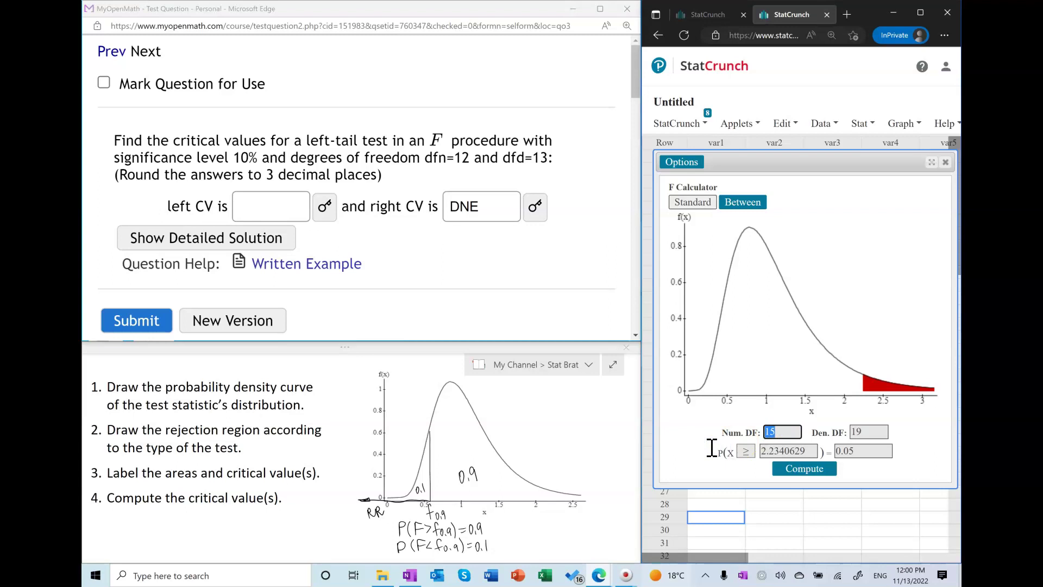
type("12")
key("Tab")
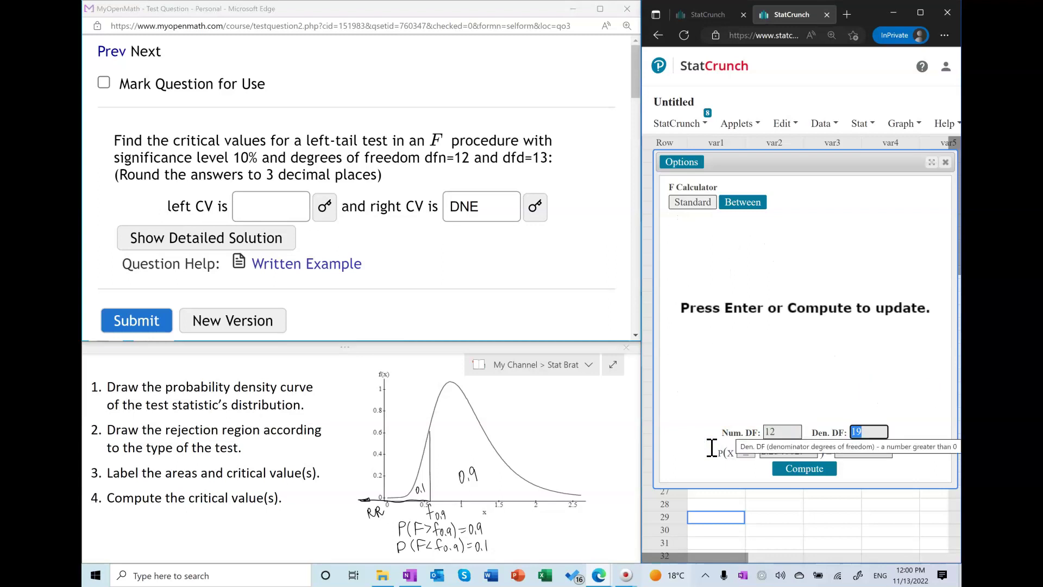
type("13")
key("Tab")
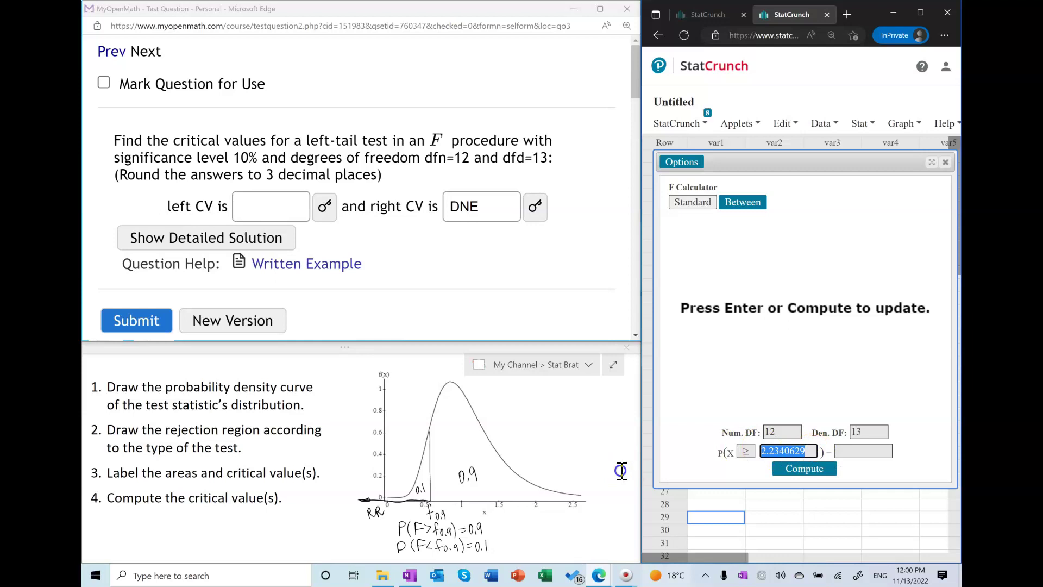
Clear the calculator's X value, set the direction to ≤ with probability 0.1, and compute the left-tail critical value.
key("BackSpace")
left_click(746, 451)
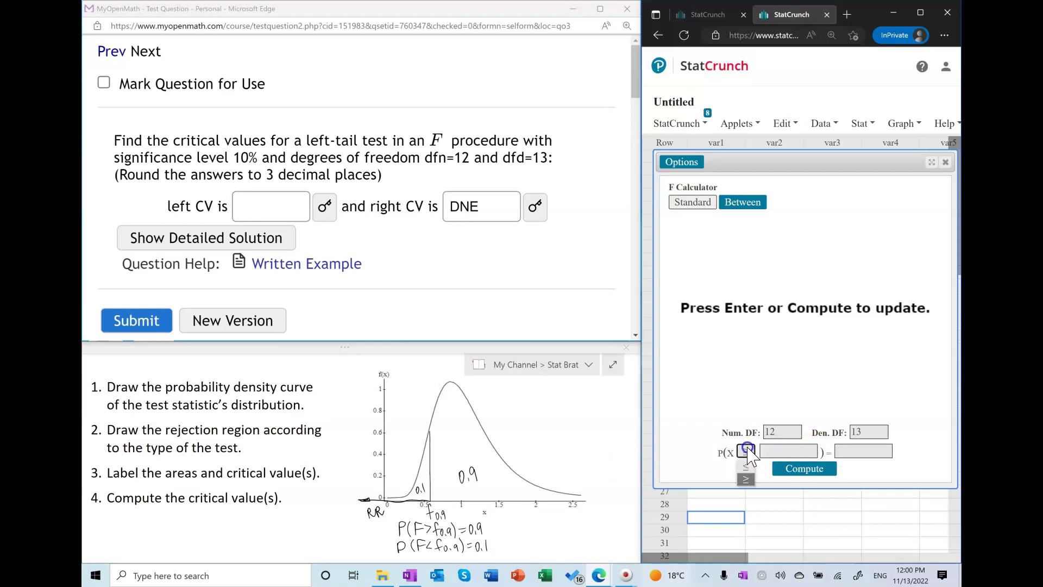
left_click(748, 477)
left_click(849, 451)
type("0.1")
left_click(817, 470)
Copy 0.469 from the calculator into the question's left critical value.
left_click_drag(786, 450, 698, 453)
key("ctrl+c")
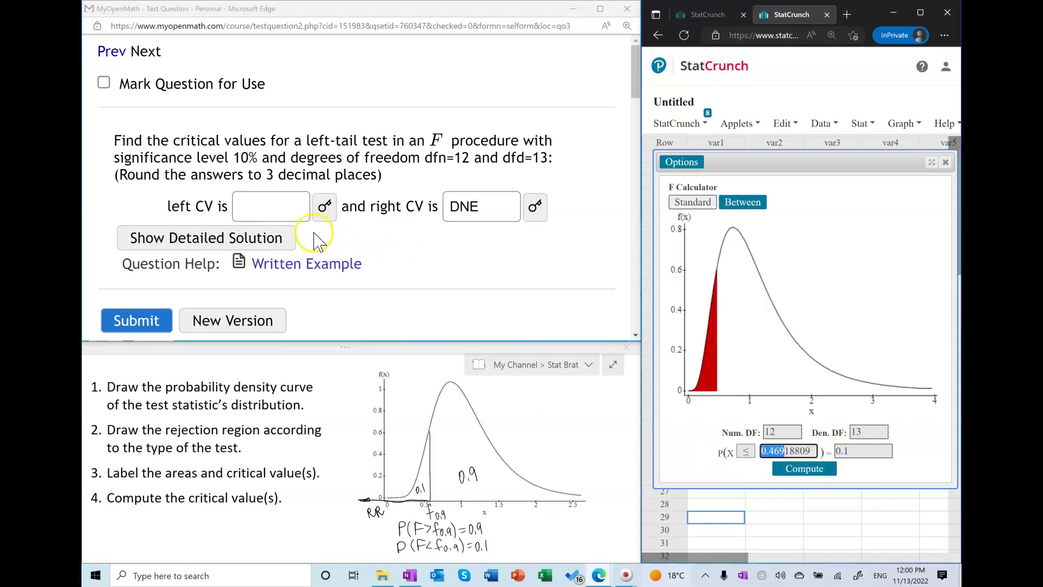
left_click(266, 205)
key("ctrl+v")
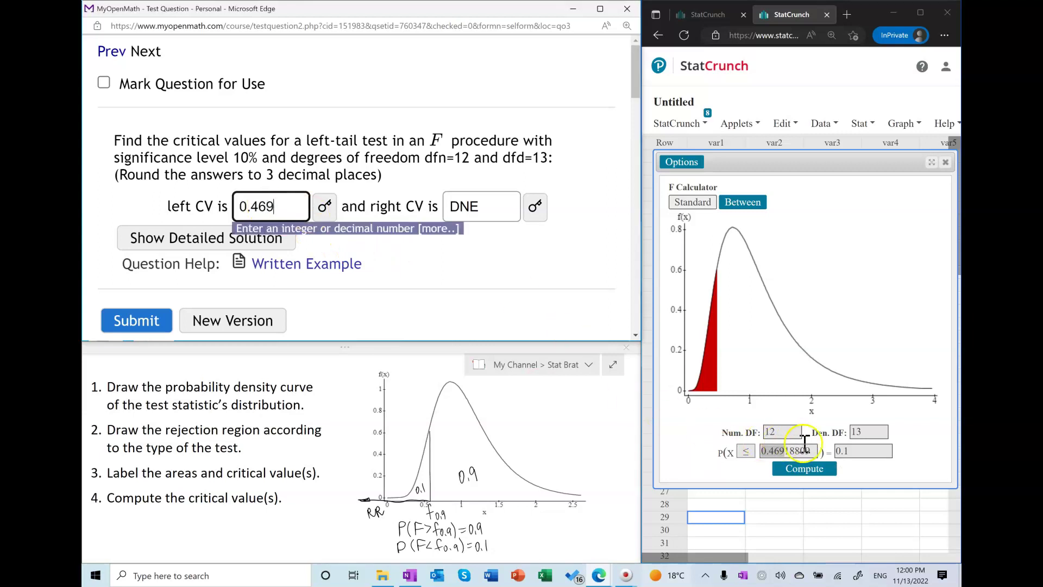
Cross-check the left critical value by computing X for direction ≥ and probability 0.9 in the F calculator.
left_click_drag(815, 451, 710, 454)
key("BackSpace")
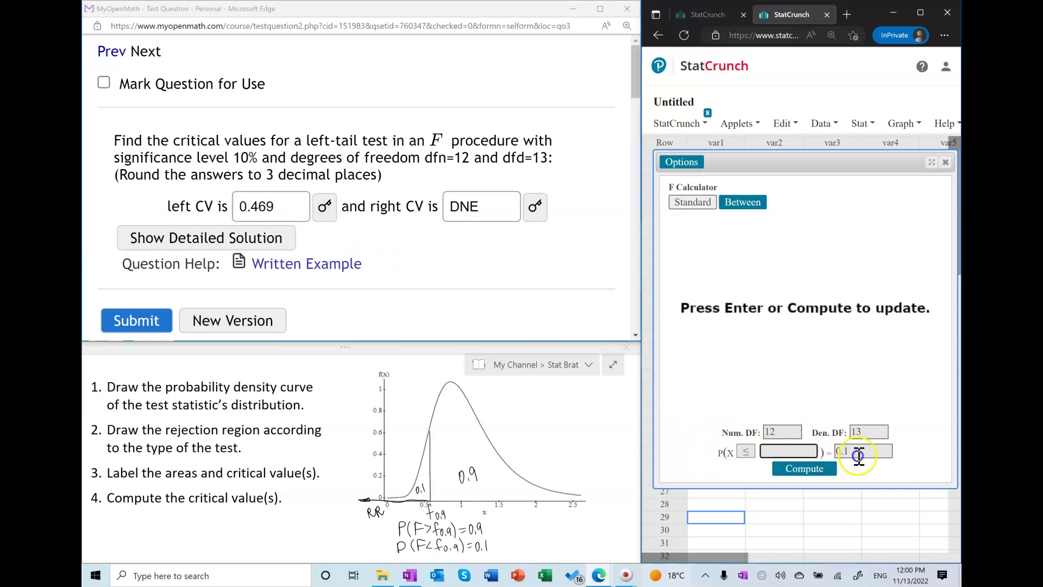
left_click_drag(858, 455, 724, 469)
type("0.9")
left_click(746, 451)
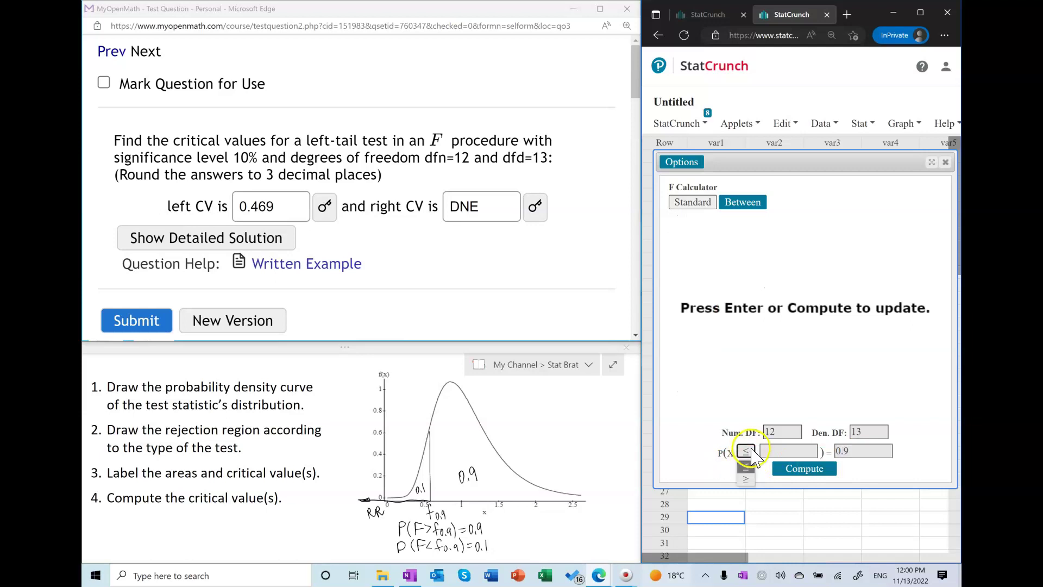
left_click(746, 479)
left_click_drag(785, 451, 659, 464)
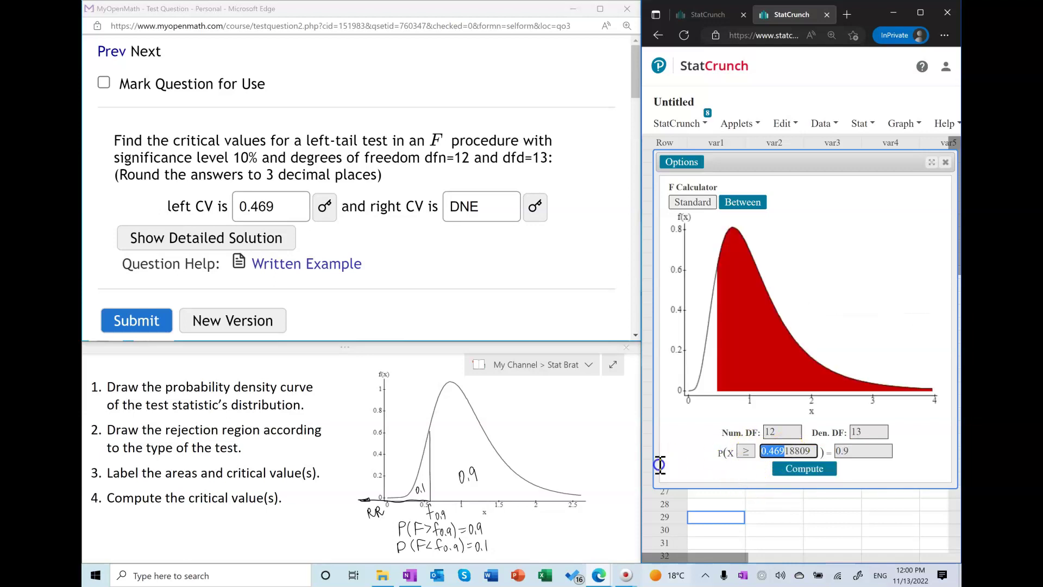
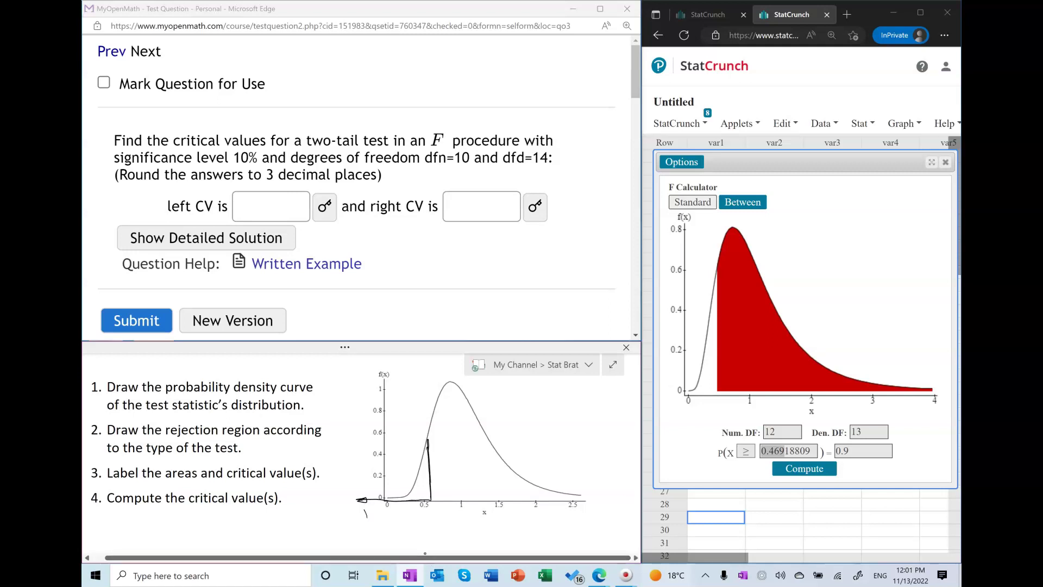
Draw the right-tail rejection region with RR labels, and write the areas 0.05, 0.90 and 0.05 under the density curve.
mouse_move(515, 472)
left_mouse_down()
mouse_move(515, 499)
mouse_move(593, 499)
mouse_move(612, 511)
left_mouse_up()
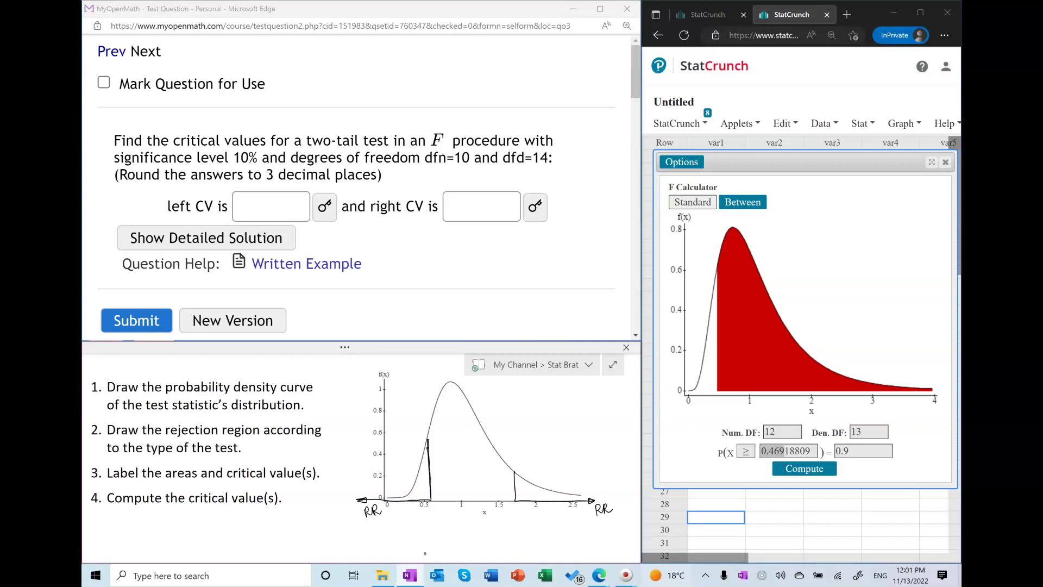
left_click_drag(526, 489, 530, 494)
left_click_drag(532, 488, 532, 489)
left_click_drag(417, 494, 418, 495)
left_click_drag(422, 486, 461, 474)
left_click_drag(465, 483, 482, 472)
Label the critical values f0.05 and f0.95 below the axis and write P(F>f0.05)=0.05 by hand under the right one.
mouse_move(514, 503)
left_mouse_down()
mouse_move(511, 520)
mouse_move(520, 516)
left_mouse_up()
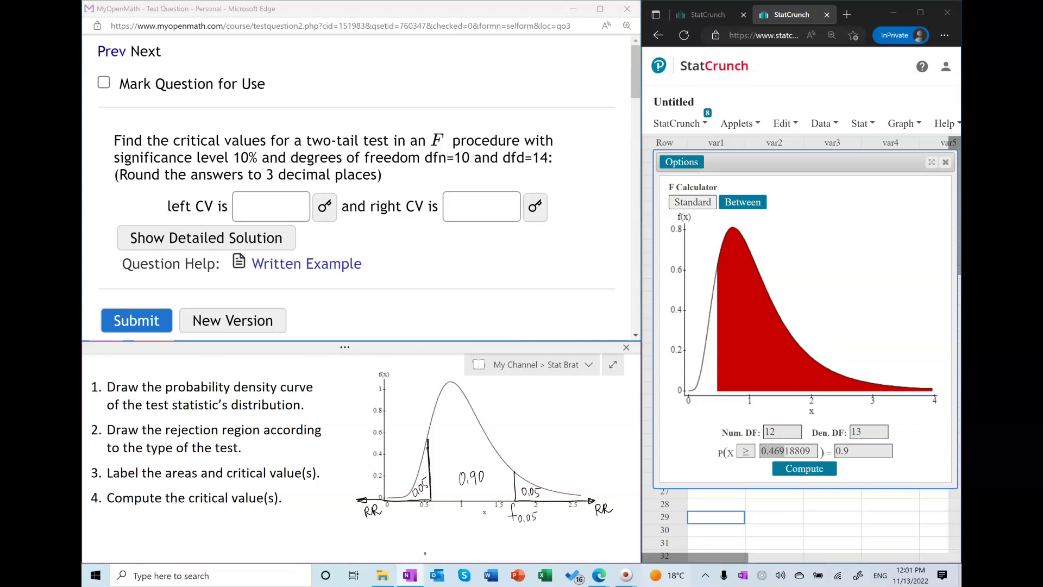
mouse_move(428, 508)
left_mouse_down()
mouse_move(424, 523)
mouse_move(442, 525)
left_mouse_up()
left_click_drag(510, 526, 510, 541)
left_click_drag(510, 526, 521, 540)
mouse_move(525, 540)
left_mouse_down()
mouse_move(533, 525)
mouse_move(575, 540)
left_mouse_up()
left_click_drag(580, 531, 598, 538)
left_click_drag(603, 528, 608, 537)
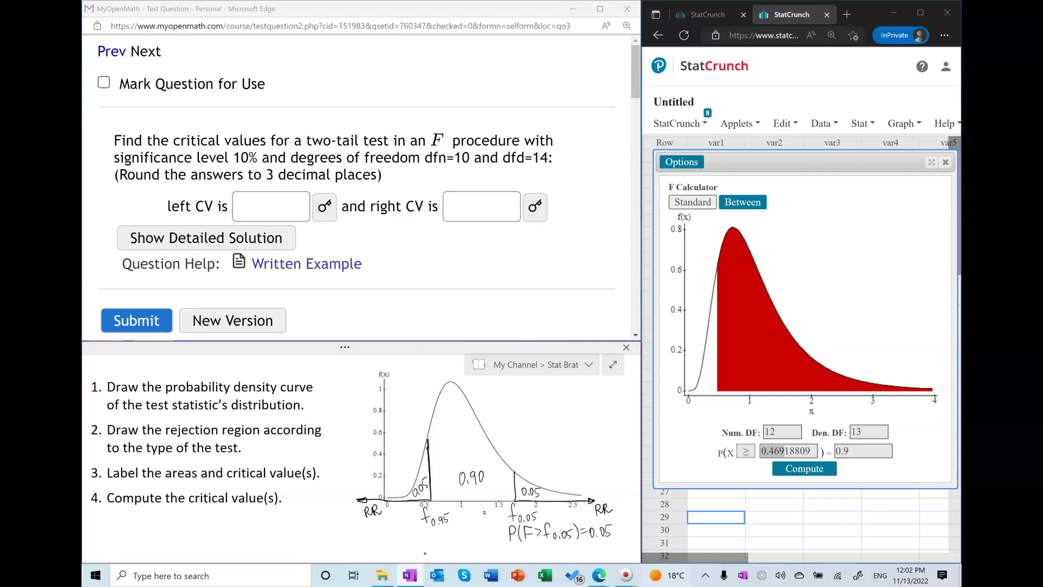
Write P(F>f0.95)=0.95 by hand below the left critical value label.
left_click_drag(383, 524, 384, 539)
mouse_move(384, 524)
left_mouse_down()
mouse_move(394, 544)
mouse_move(423, 533)
left_mouse_up()
left_click_drag(430, 538, 454, 532)
left_click_drag(448, 535, 453, 535)
left_click_drag(458, 526, 463, 538)
left_click_drag(468, 527, 471, 537)
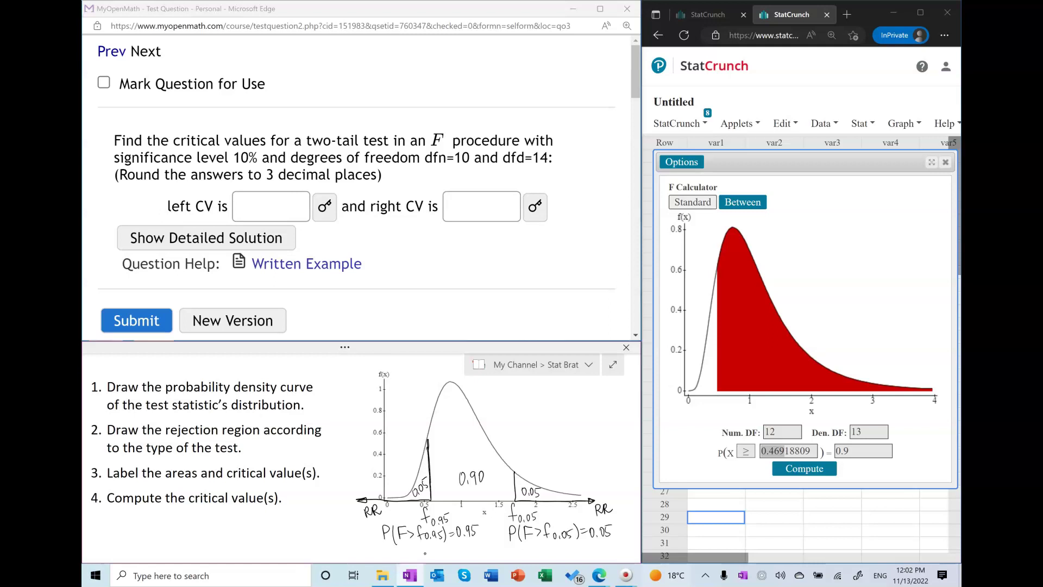
Write P(F<f0.95)=0.05 by hand beneath the left critical value's first probability statement.
left_click_drag(385, 540, 384, 555)
mouse_move(385, 541)
left_mouse_down()
mouse_move(395, 552)
mouse_move(460, 546)
left_mouse_up()
left_click_drag(454, 549, 475, 544)
left_click(471, 551)
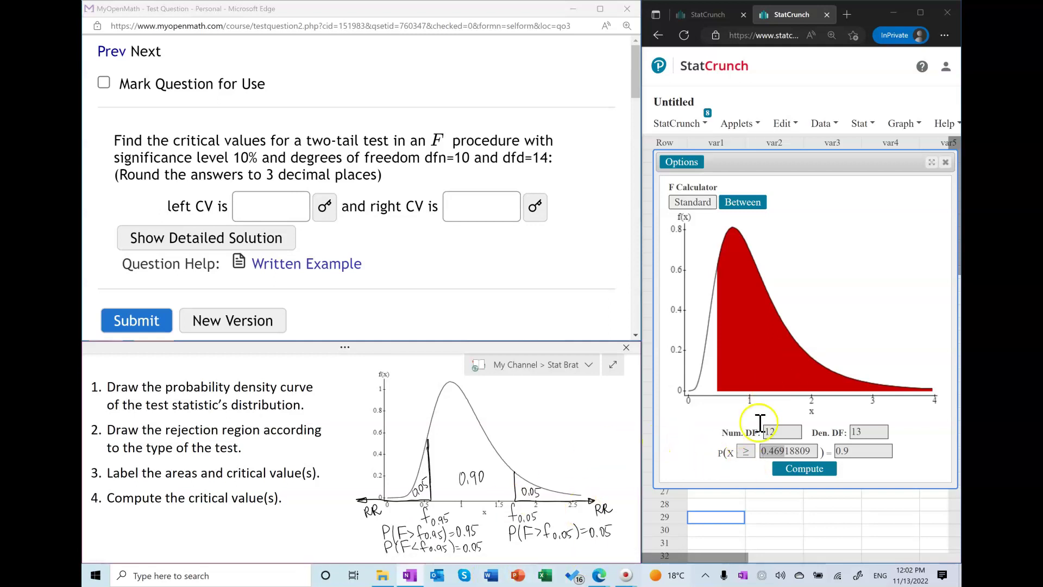
Set the F calculator's numerator degrees of freedom to 10 and denominator degrees of freedom to 14.
left_click(724, 439)
left_click(724, 439)
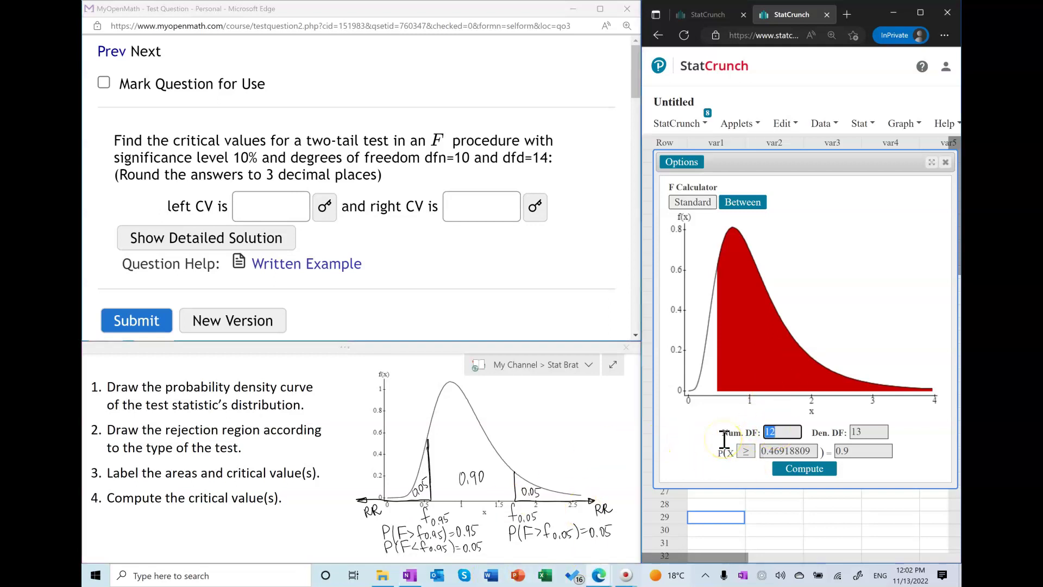
type("10")
key("Tab")
type("14")
key("Tab")
Clear the calculator's X value, set probability 0.05 with direction ≥, and compute the right critical value.
key("Tab")
key("BackSpace")
left_click(865, 451)
type("0.05")
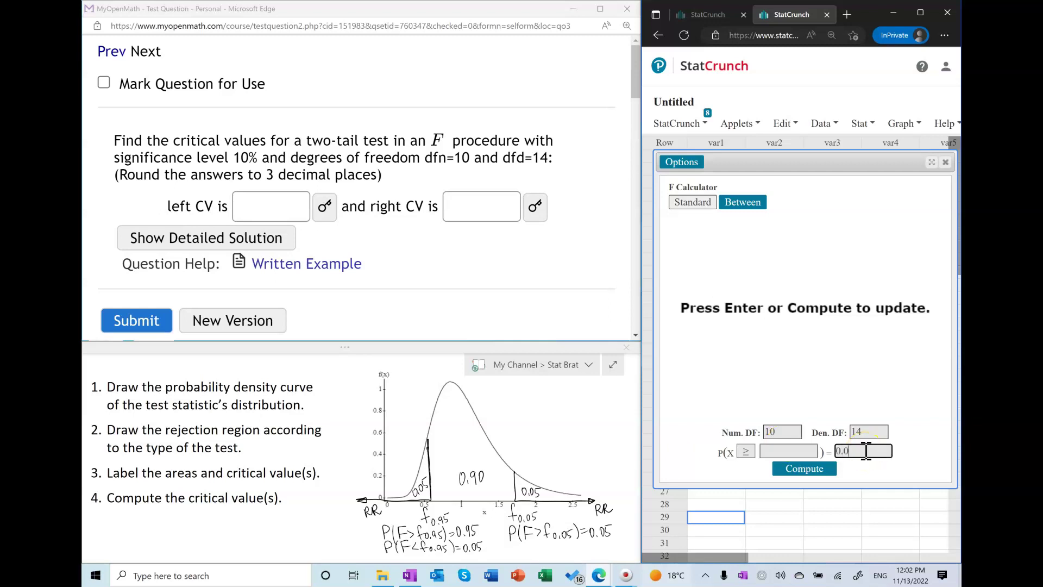
left_click(746, 451)
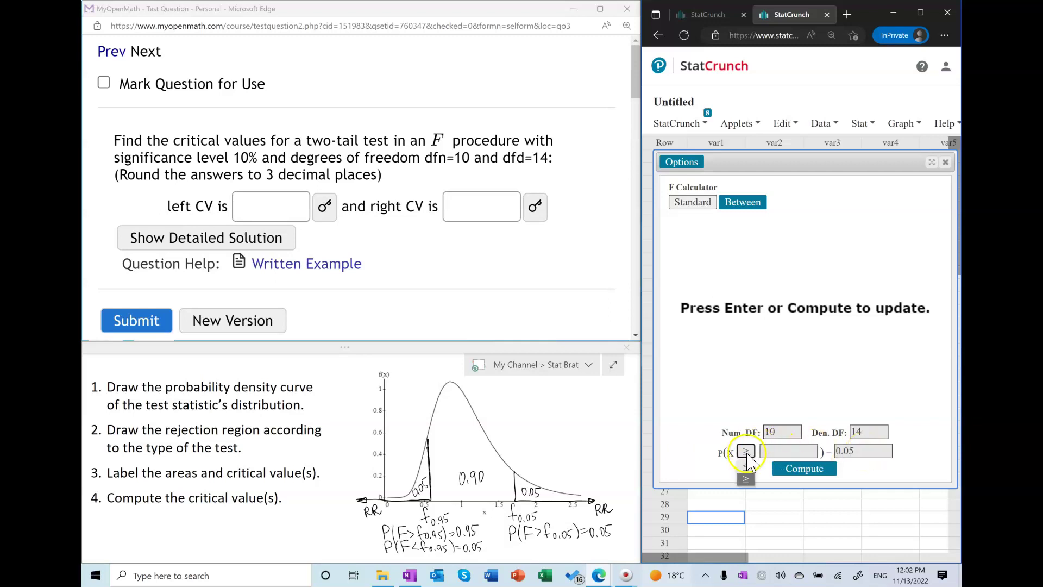
left_click(746, 480)
left_click(804, 469)
Copy 2.602 from the calculator into the two-tail question's right critical value.
left_click_drag(782, 450, 729, 443)
key("ctrl+c")
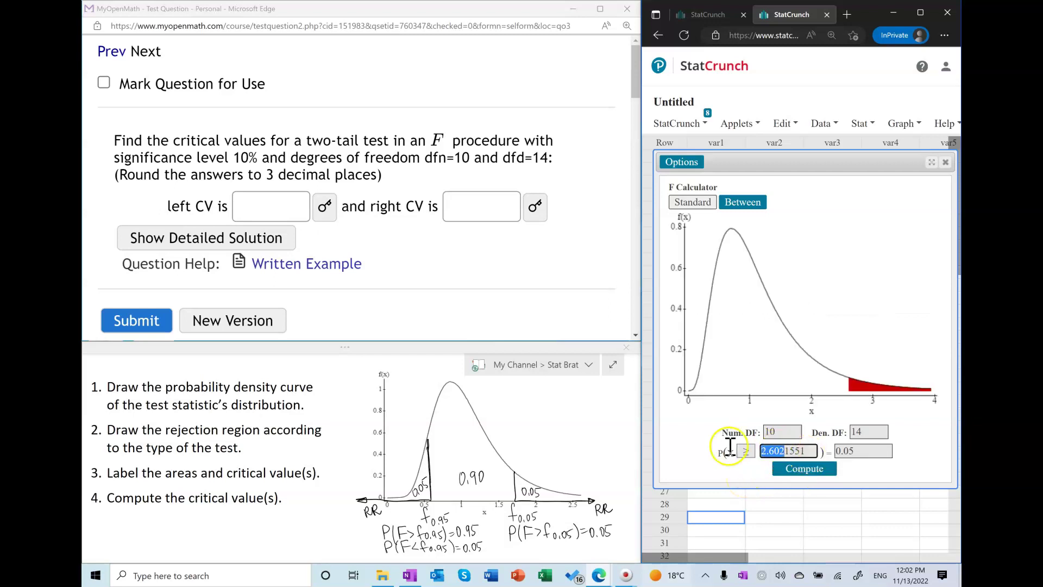
left_click(478, 210)
key("ctrl+v")
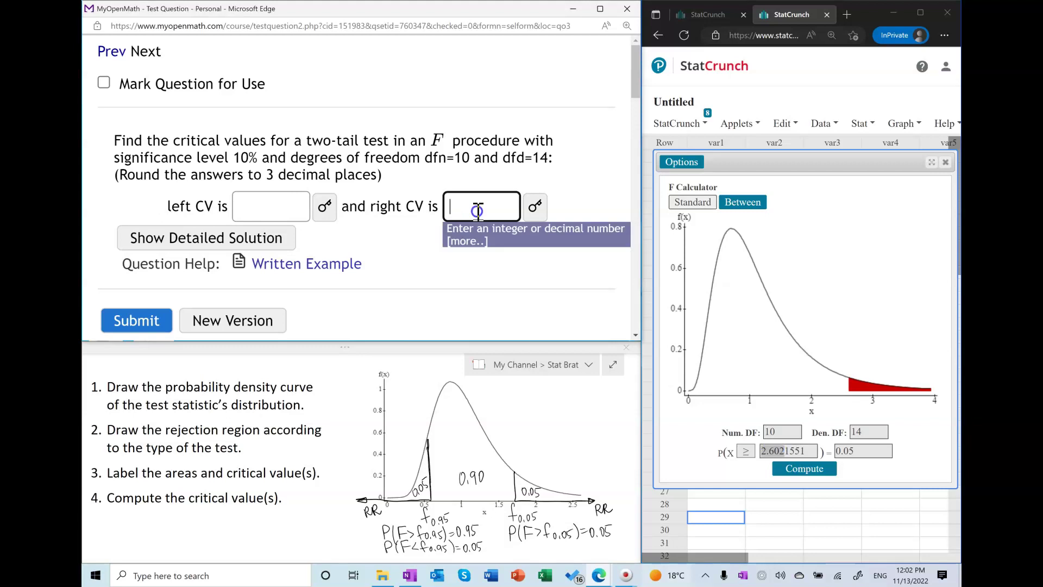
Clear the calculator's X value and switch the direction to ≤ to compute the left critical value for probability 0.05.
triple_click(808, 451)
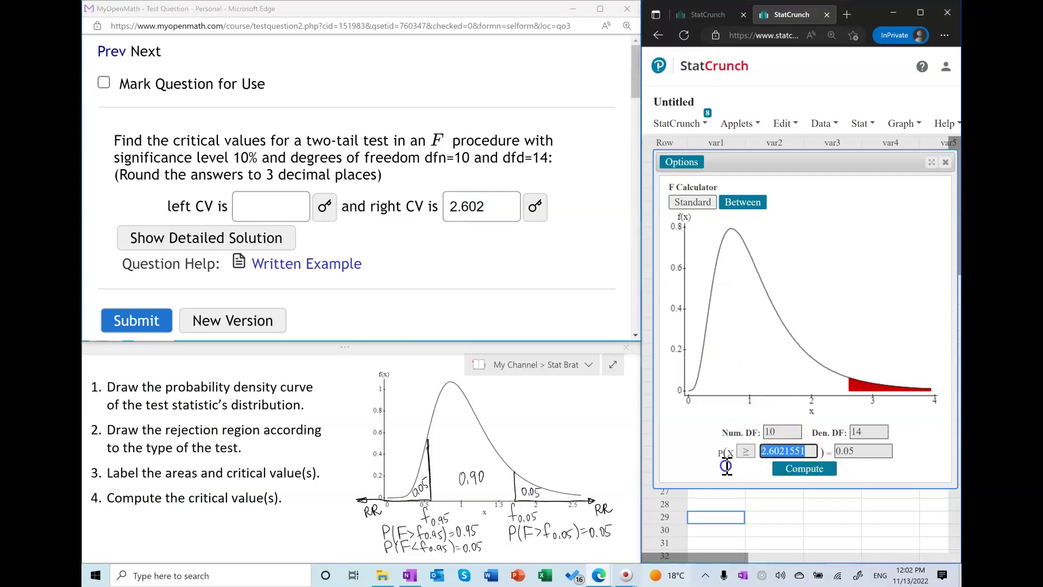
key("BackSpace")
left_click(746, 452)
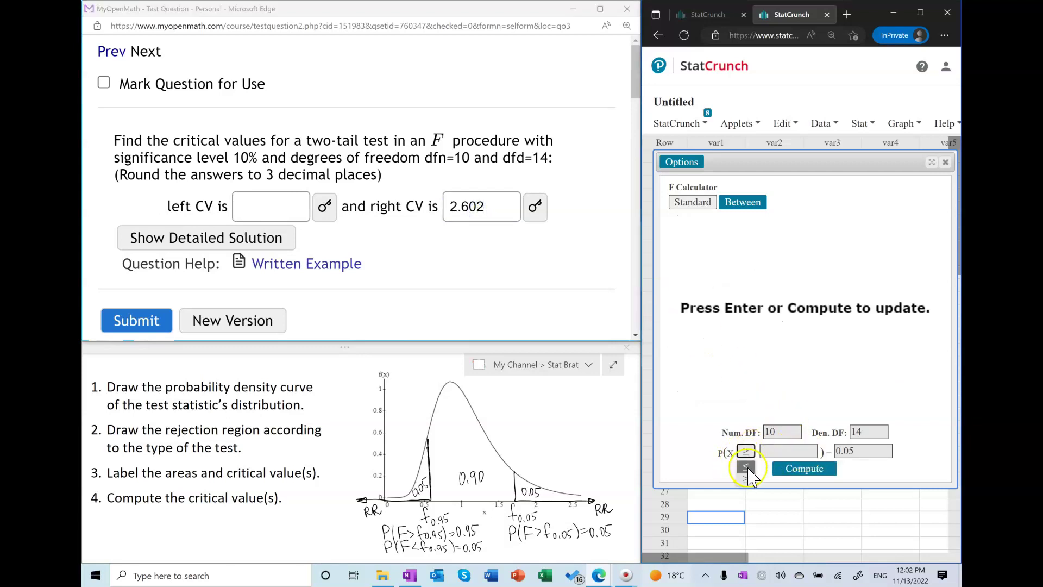
left_click(750, 467)
Copy 0.349 from the calculator into the two-tail question's left critical value.
left_click_drag(762, 451, 779, 452)
key("ctrl+c")
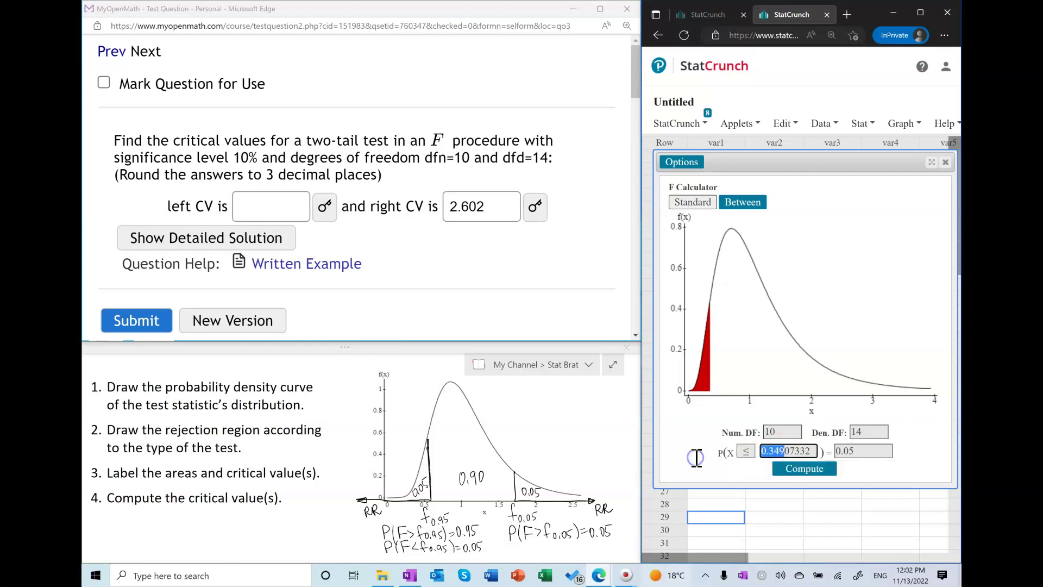
left_click(254, 208)
key("ctrl+v")
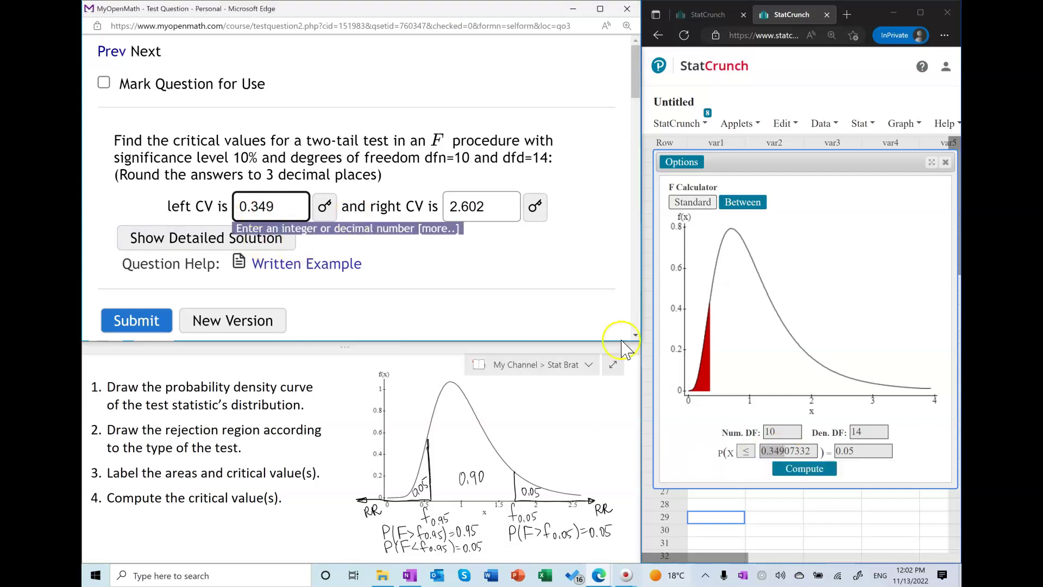
Cross-check the left critical value by computing X for direction ≥ and probability 0.95 in the F calculator.
left_click(746, 451)
left_click(746, 452)
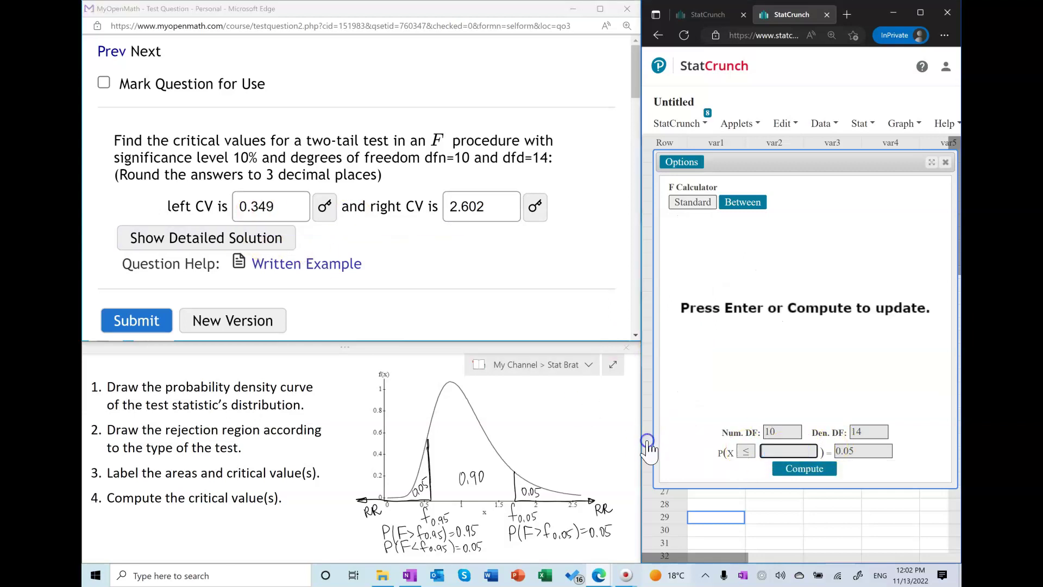
left_click(868, 452)
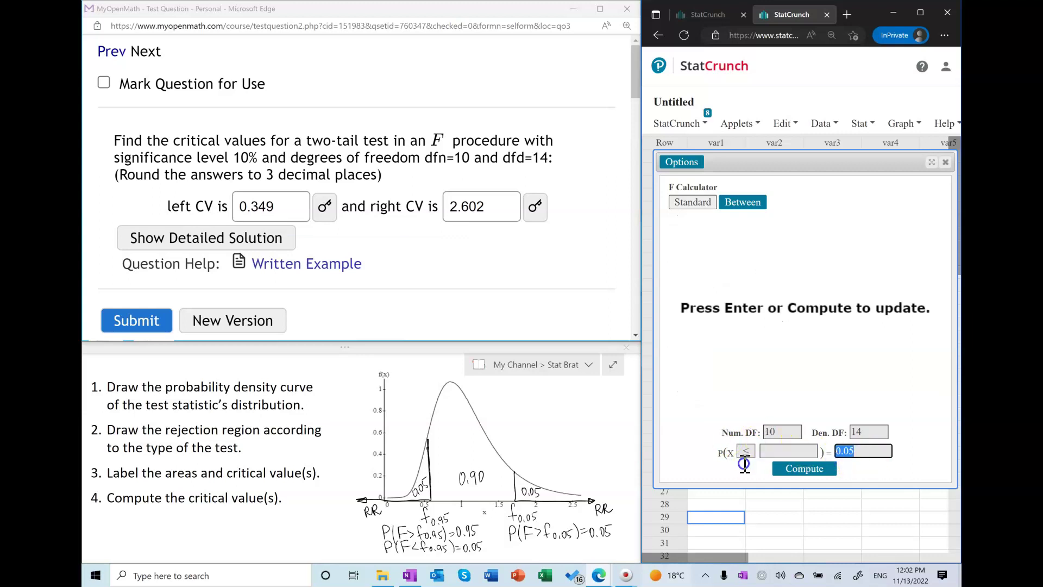
key("BackSpace")
key("BackSpace")
type("95")
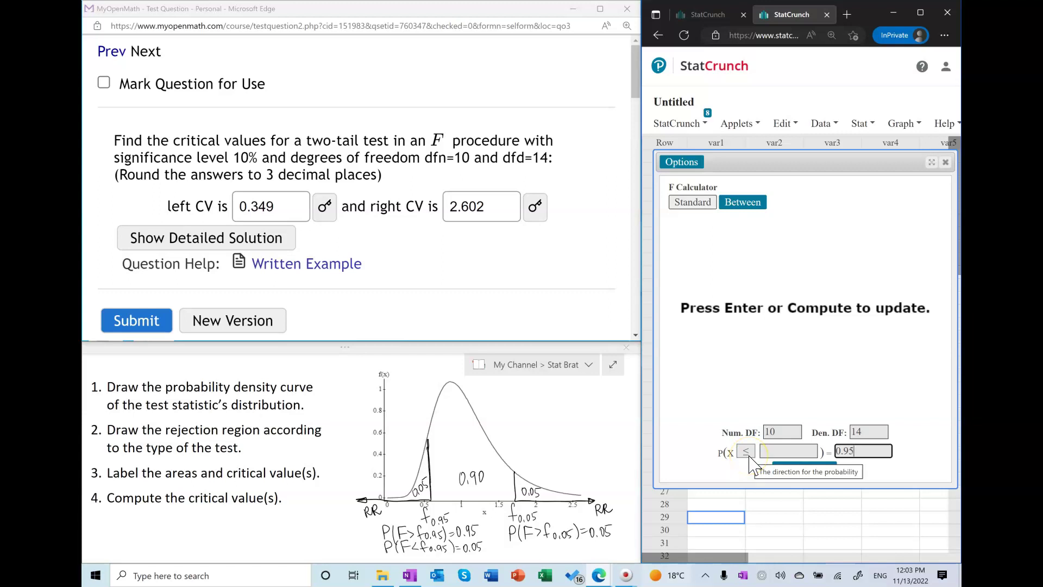
left_click(746, 452)
left_click(747, 479)
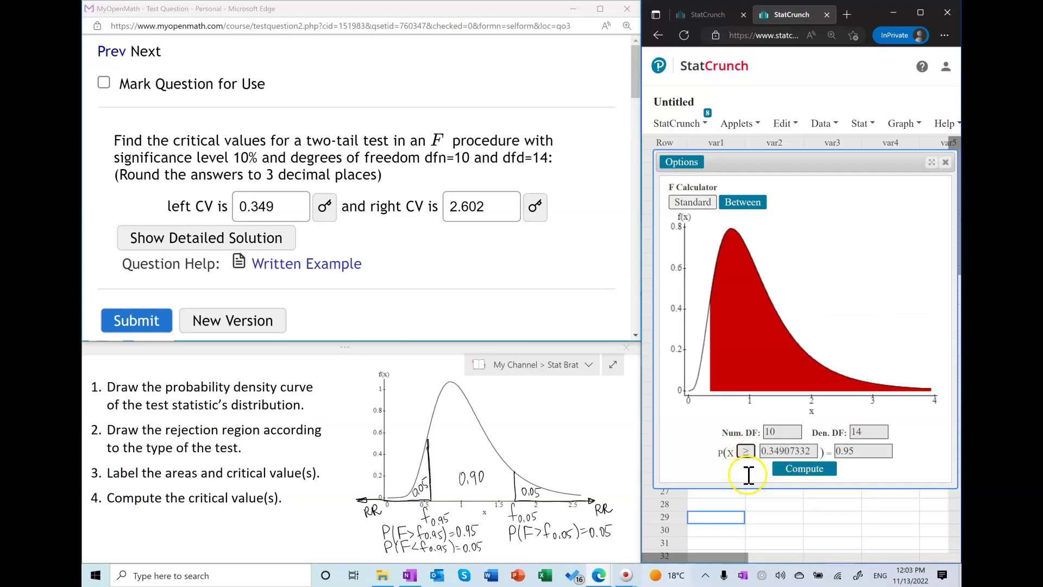
left_click_drag(785, 452, 698, 456)
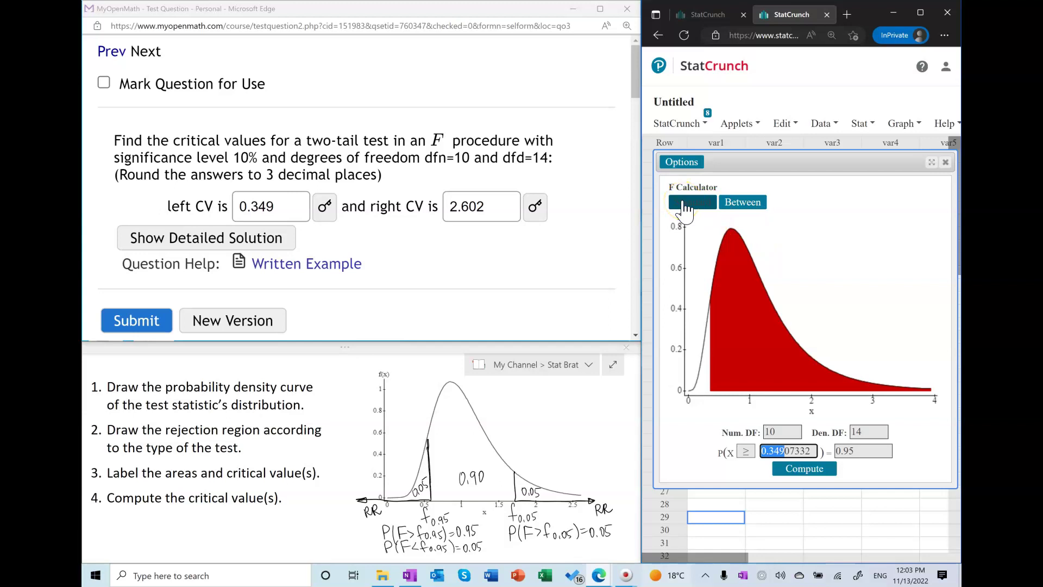
Switch the F calculator to Between mode and compute the two bounds enclosing a probability of 0.90.
left_click(748, 203)
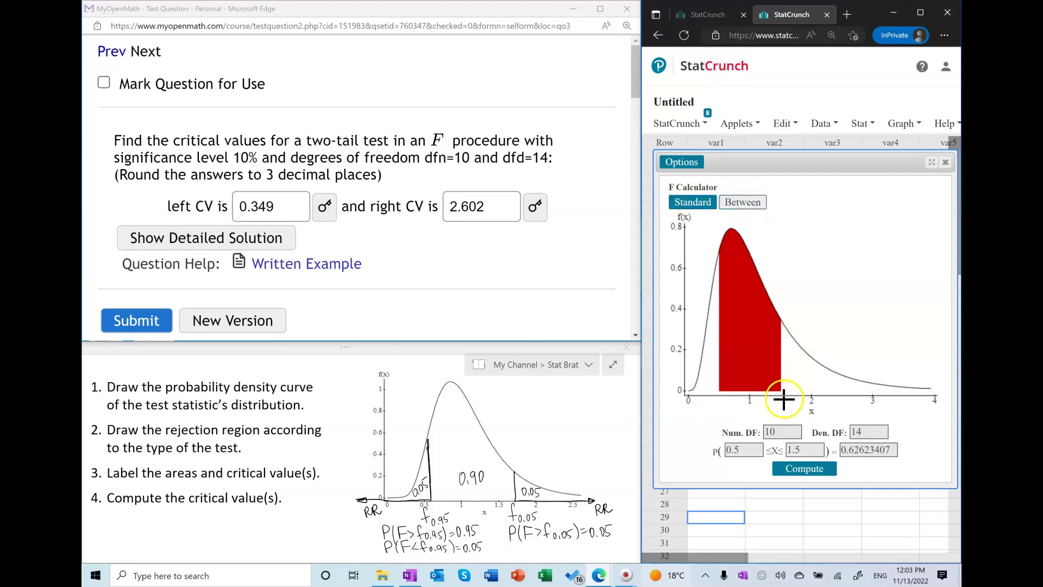
double_click(868, 450)
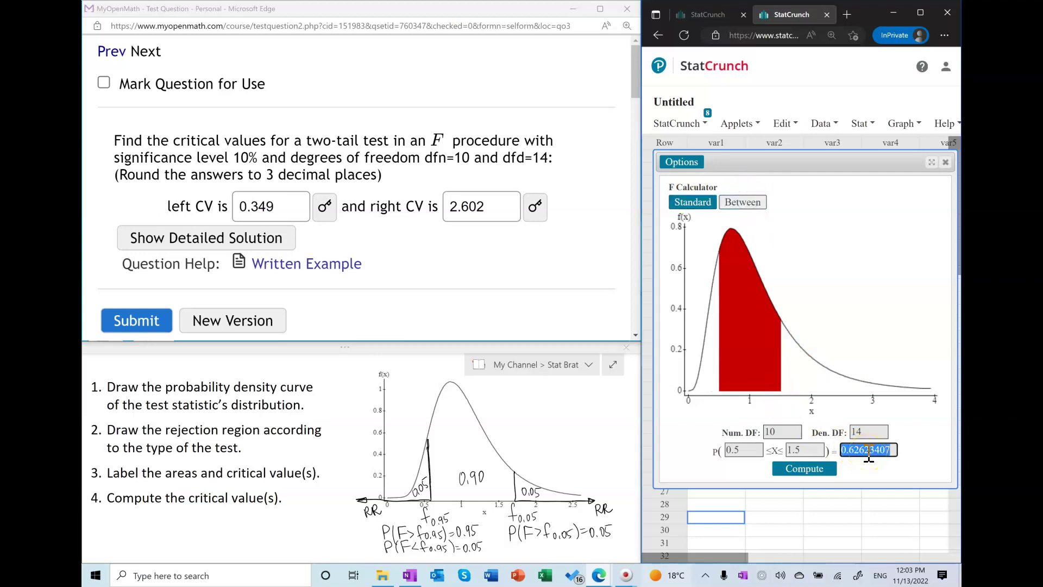
type("0.90")
left_click(802, 469)
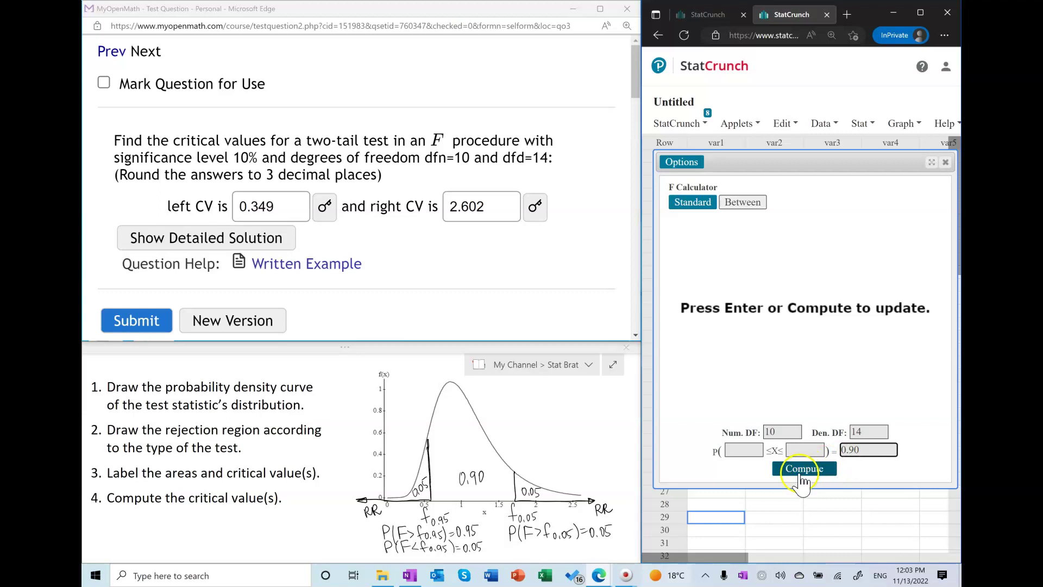
Compare the calculator's lower and upper bounds with the entered critical values and submit the two-tail answers.
left_click(752, 450)
left_click_drag(753, 450, 676, 442)
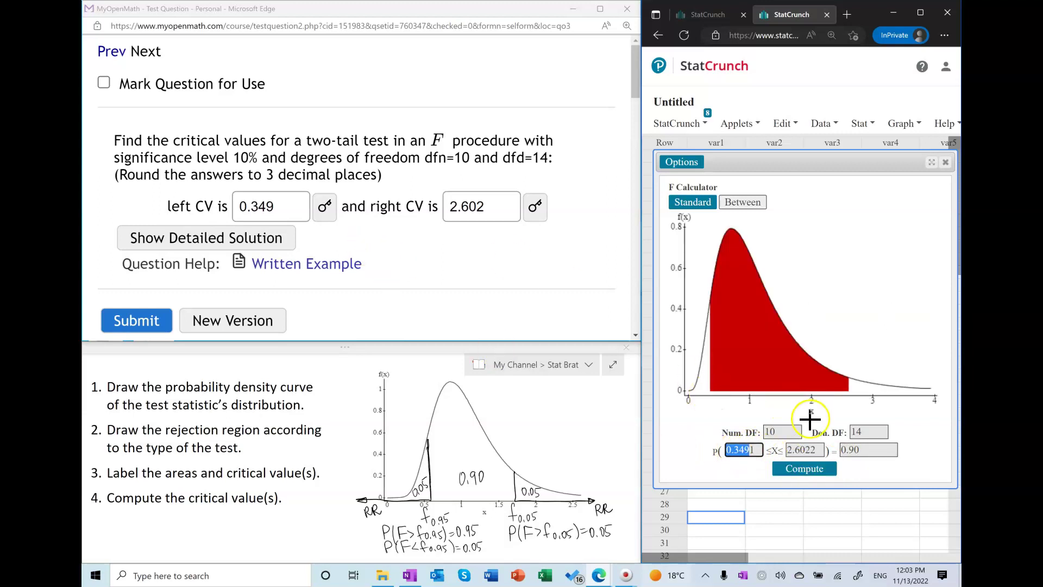
left_click_drag(815, 450, 718, 450)
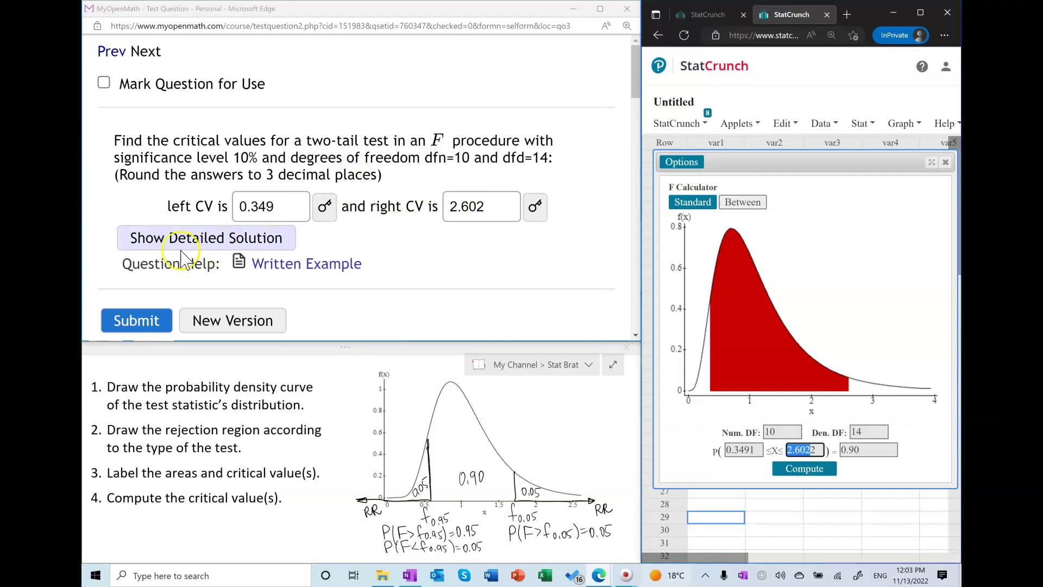
left_click(137, 323)
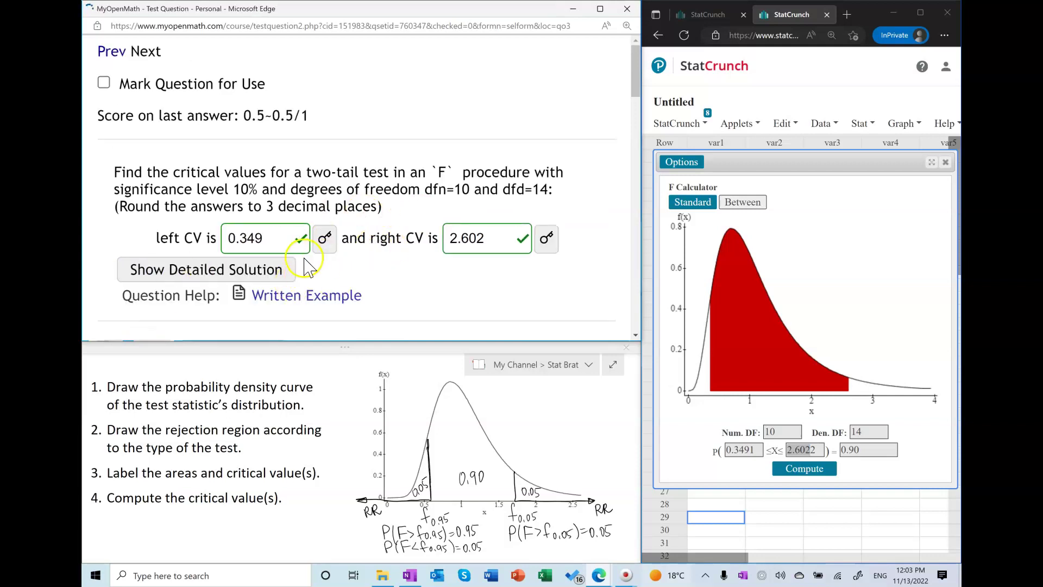
Generate a new question version and set the F calculator's numerator degrees of freedom to 14 and denominator to 19.
scroll(304, 264, "down", 1)
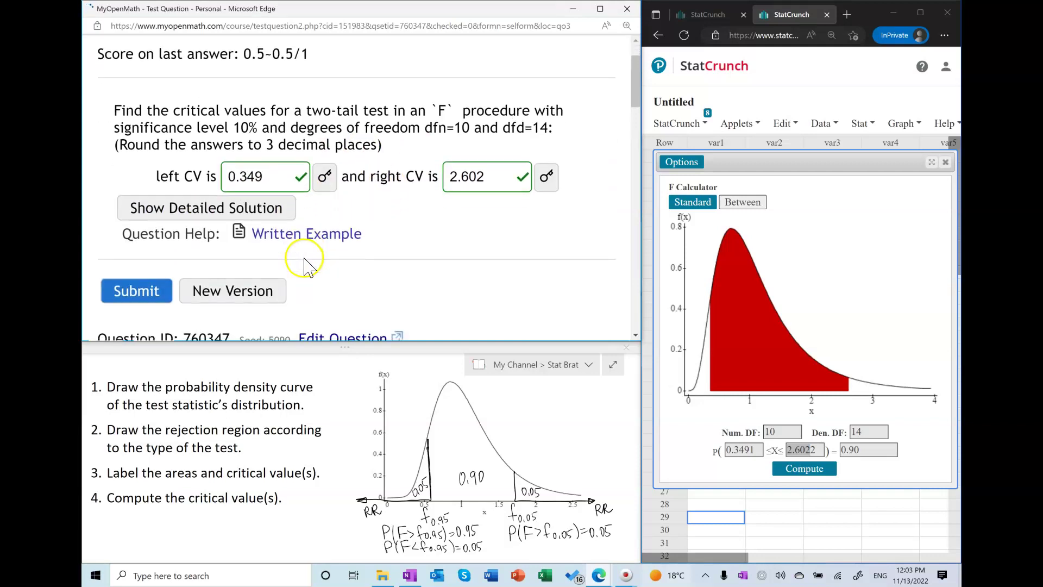
left_click(245, 299)
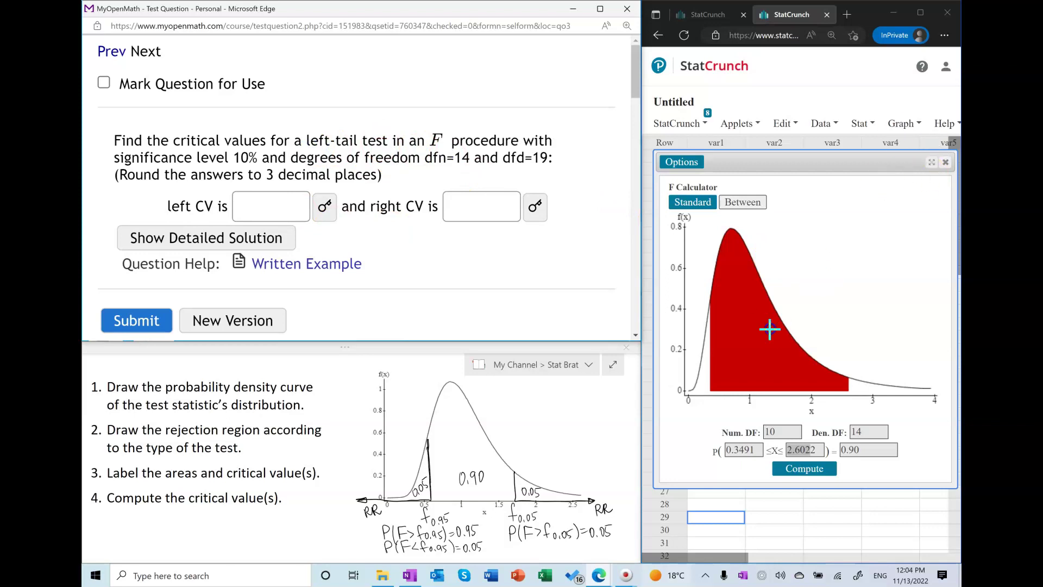
double_click(771, 432)
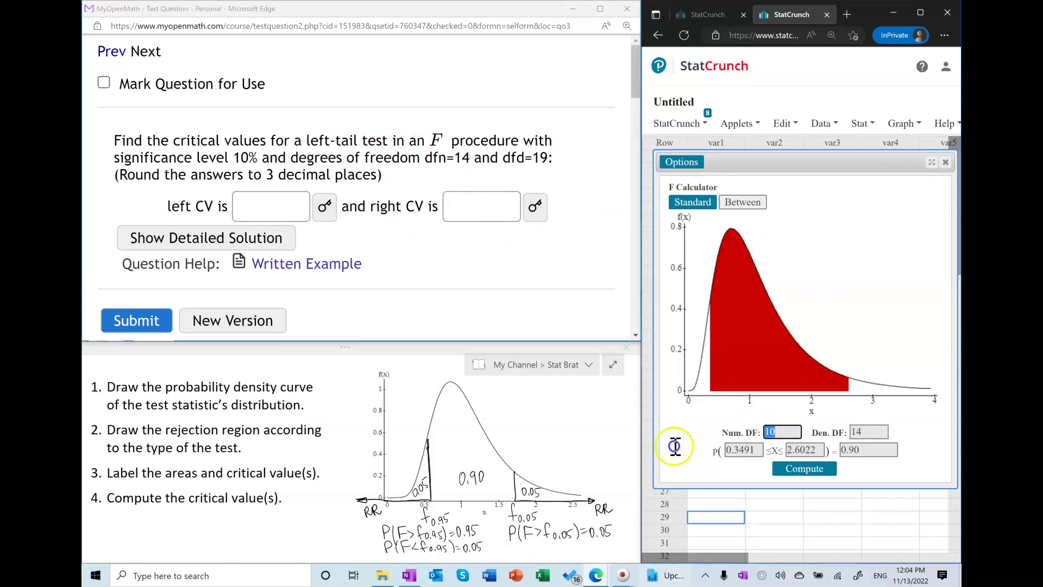
type("14")
key("Tab")
type("19")
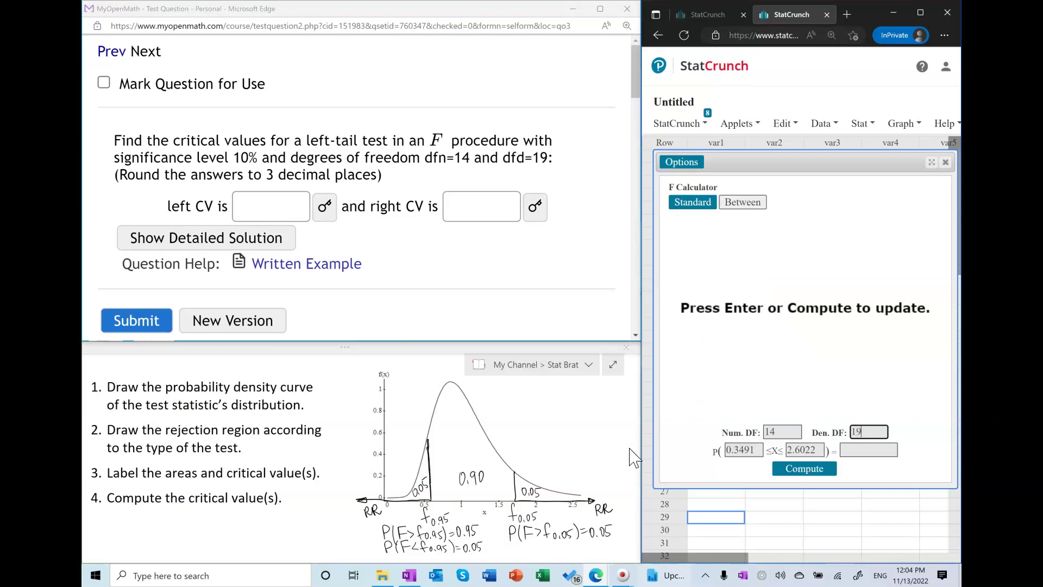
Switch the F calculator to Standard mode with the X value cleared, and enter DNE as the left-tail question's right critical value.
left_click(693, 202)
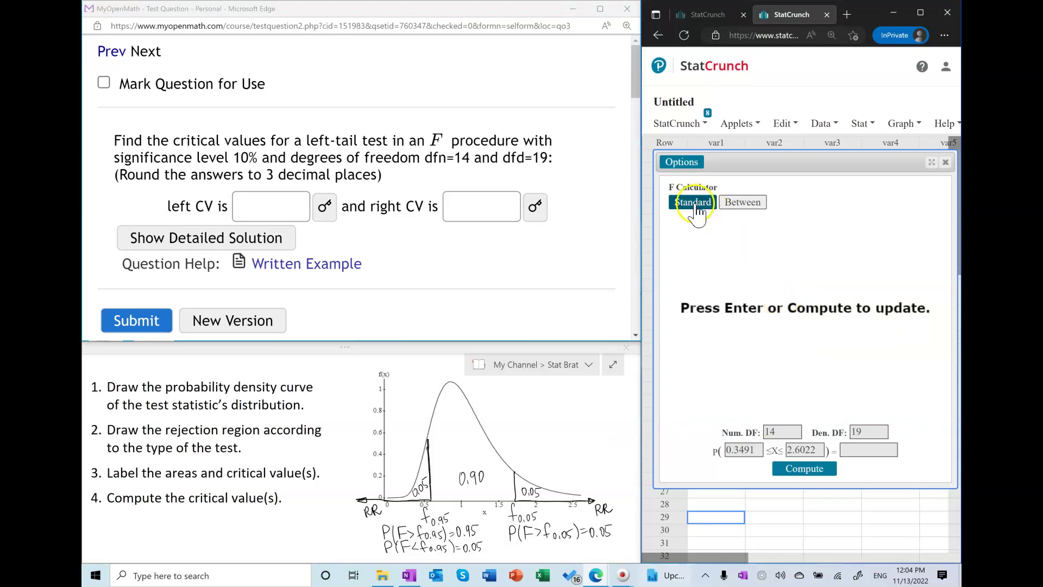
left_click_drag(815, 451, 722, 444)
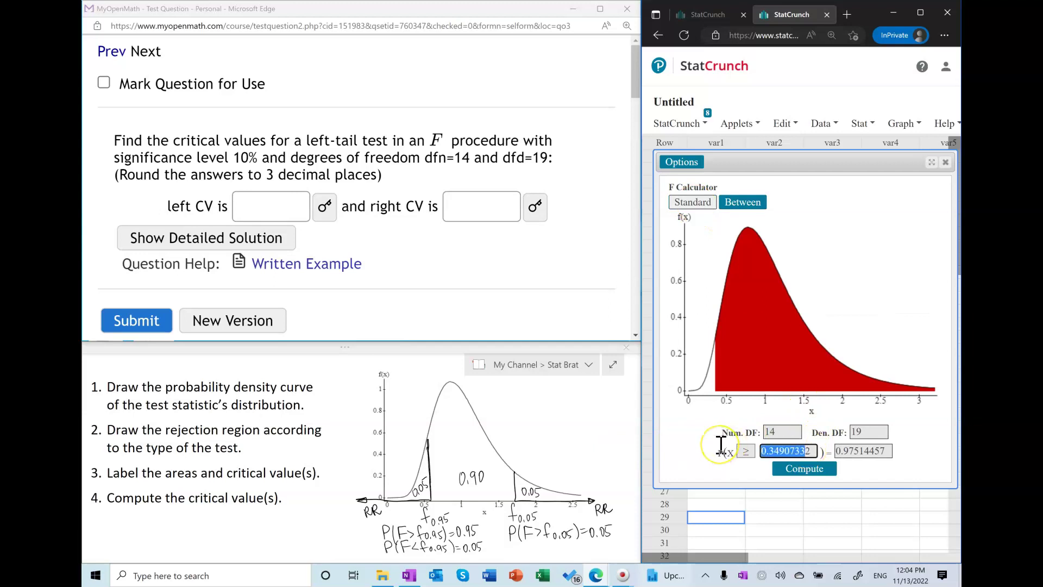
type("2")
left_click(457, 207)
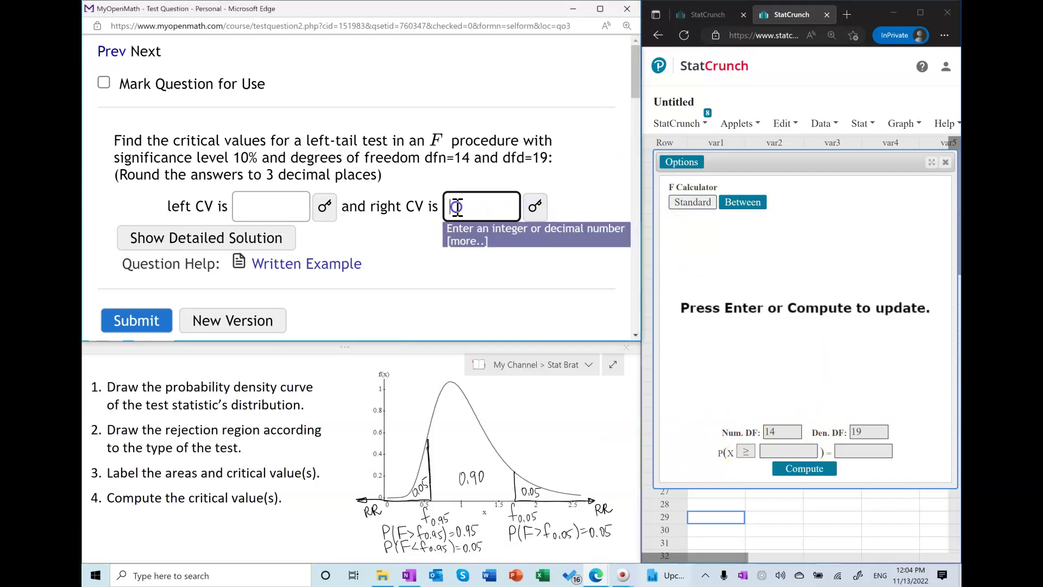
type("DNE")
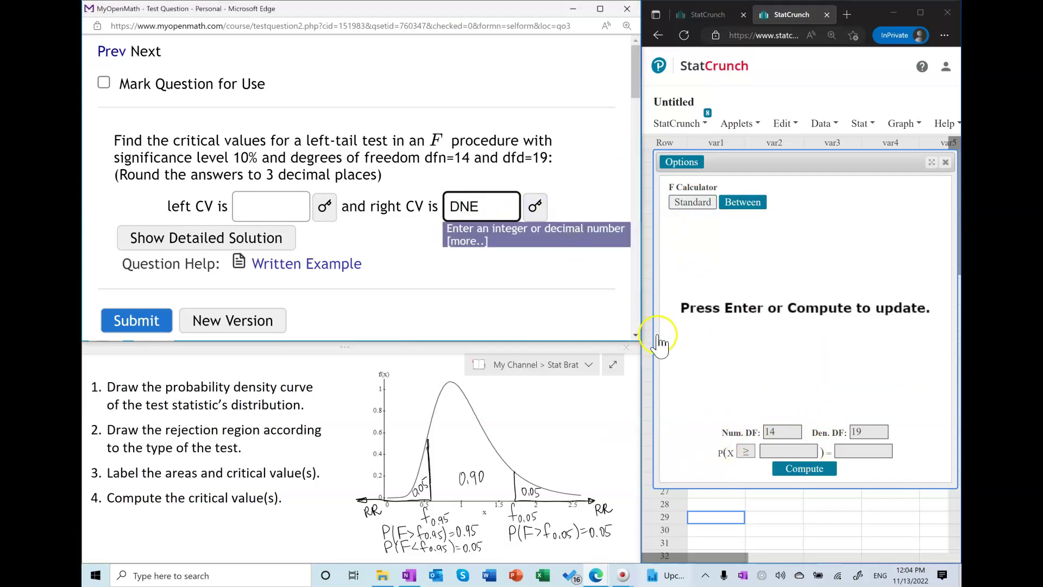
Compute X in the F calculator for direction ≤ and probability 0.10.
left_click(746, 452)
left_click(746, 478)
left_click(853, 451)
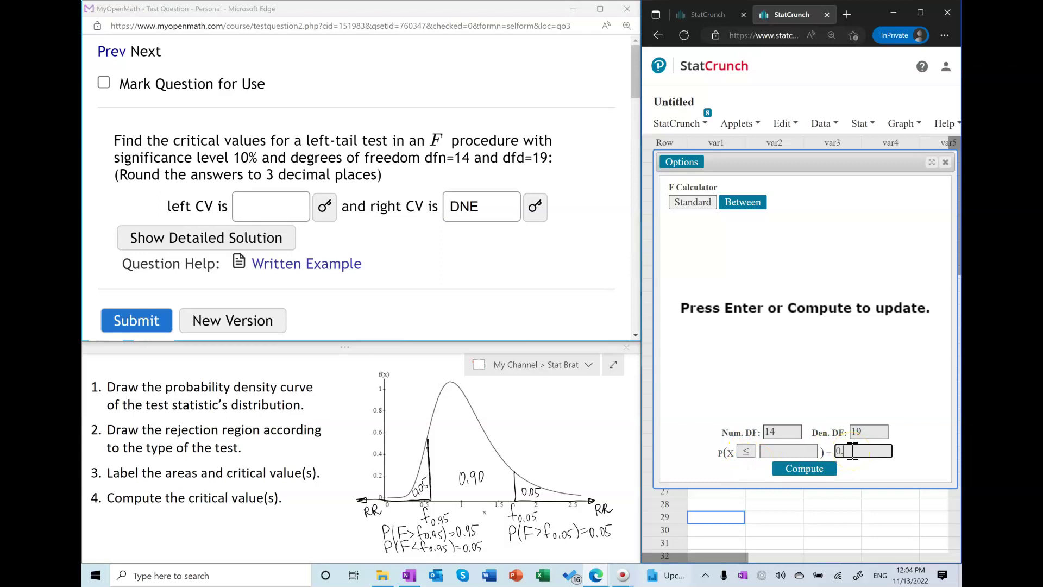
left_click(803, 470)
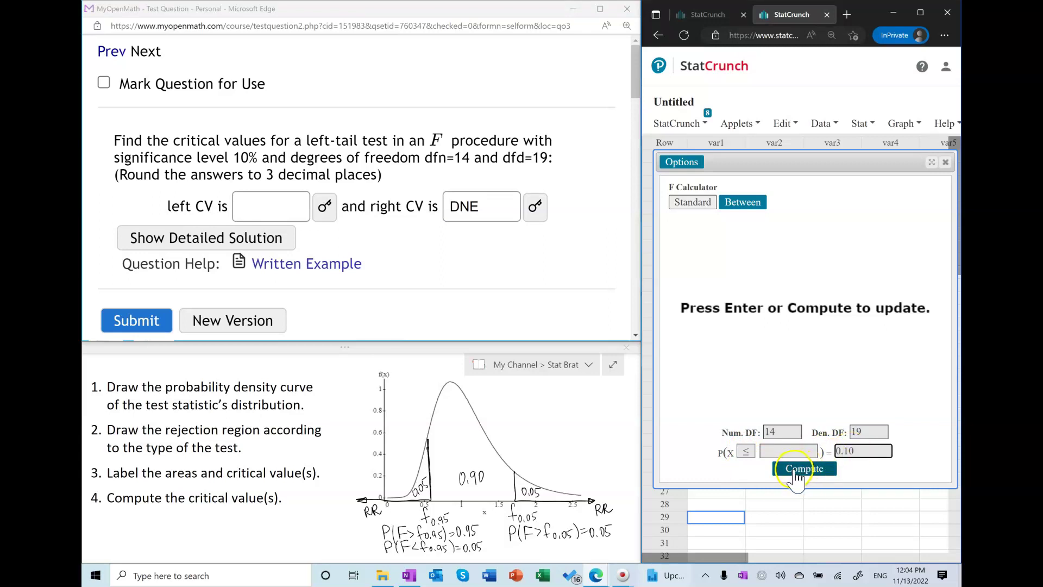
Copy the computed X into the left critical value, round it to 0.508, and submit the left-tail answers.
left_click(786, 451)
left_click_drag(786, 451, 689, 459)
key("ctrl+c")
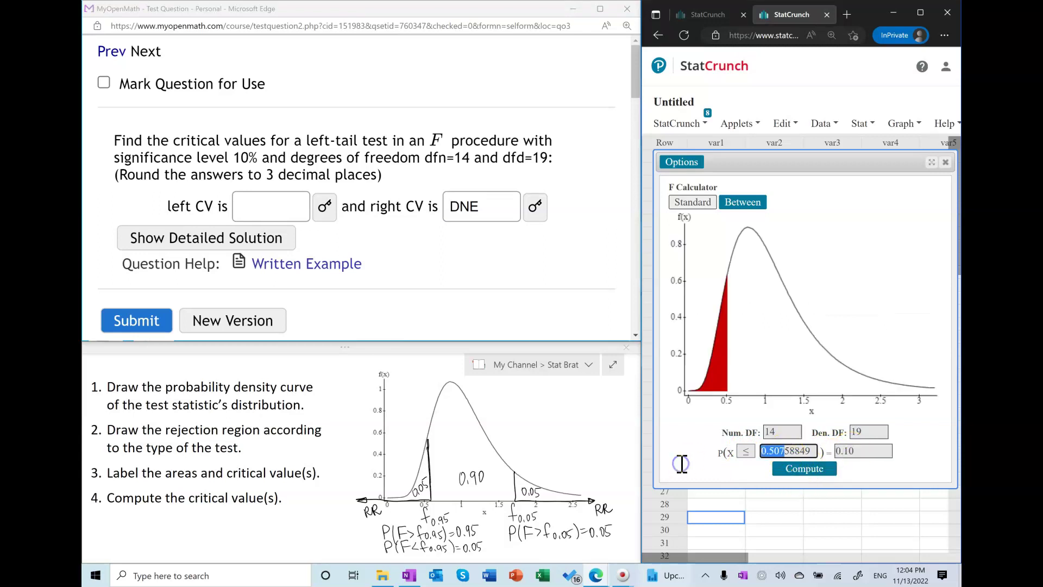
left_click(283, 205)
key("ctrl+v")
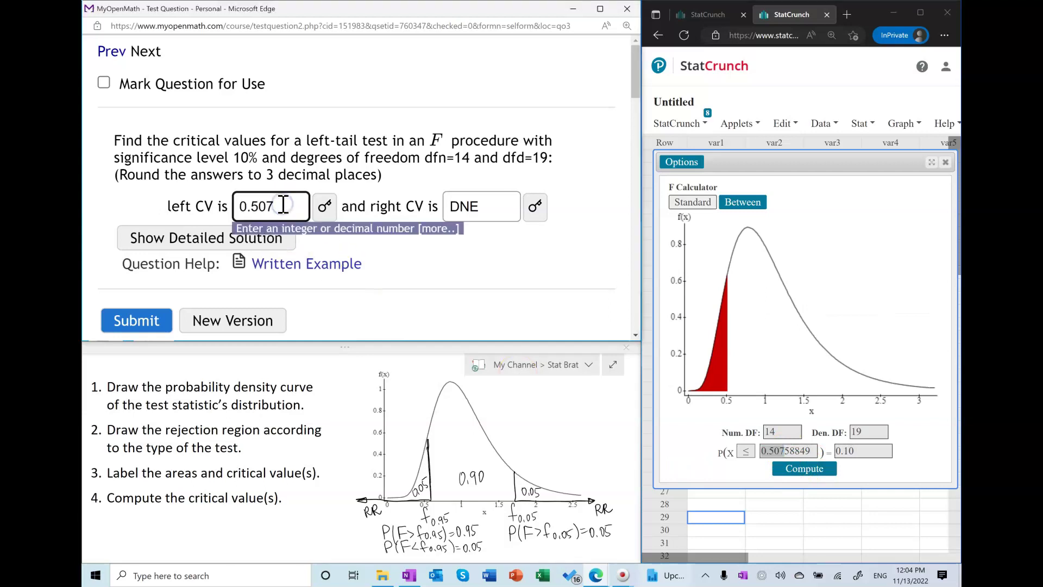
left_click(154, 321)
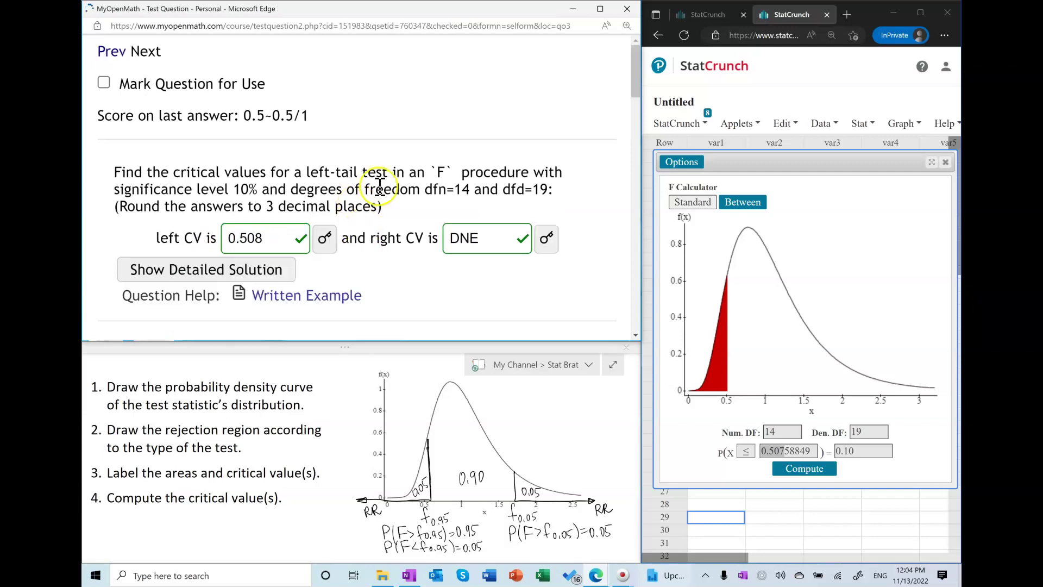
Generate a new question version and enter DNE as the right-tail question's left critical value.
scroll(414, 133, "down", 2)
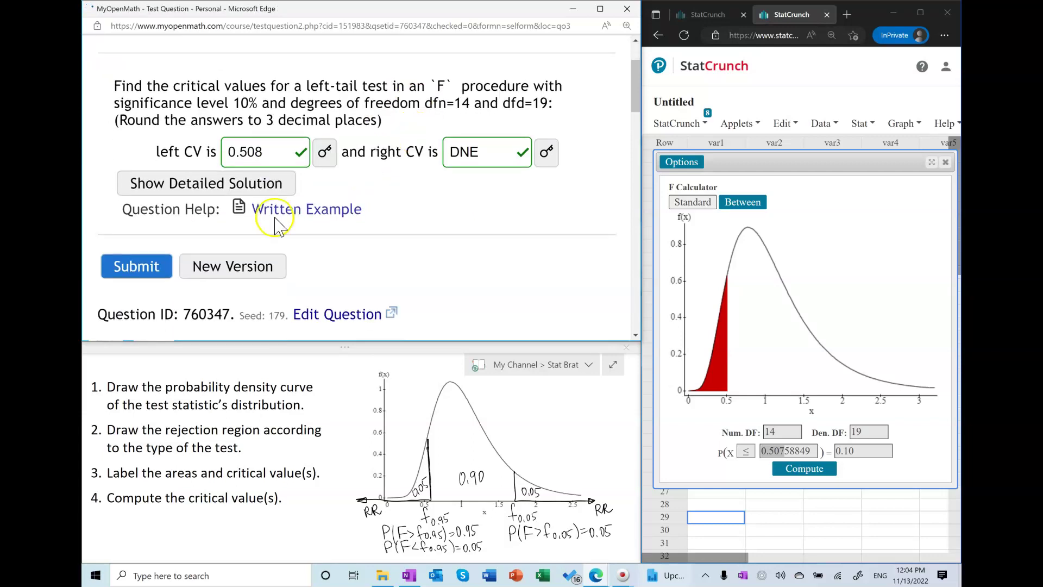
left_click(240, 270)
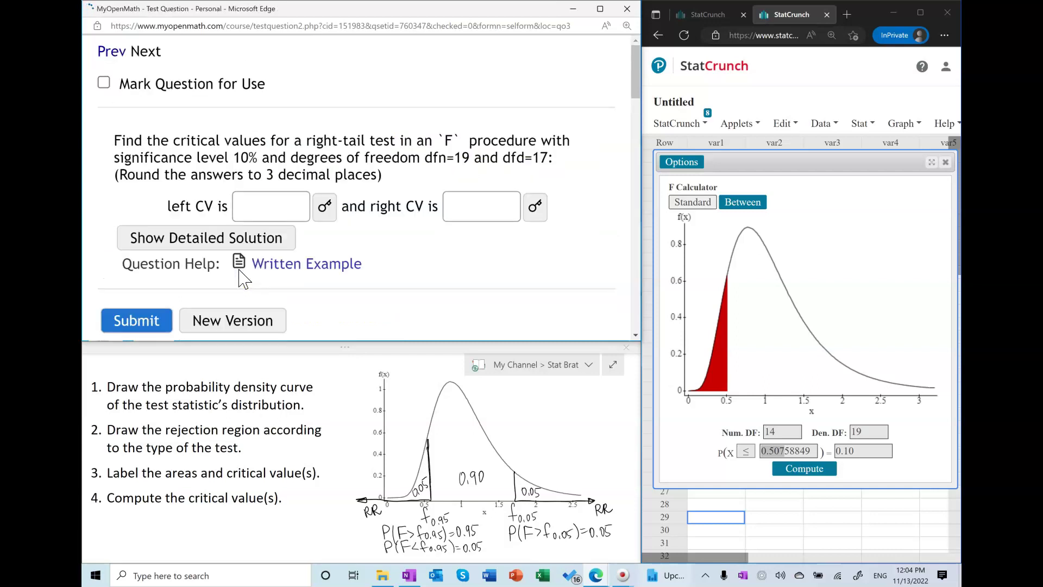
left_click(407, 146)
left_click(261, 211)
type("DNE")
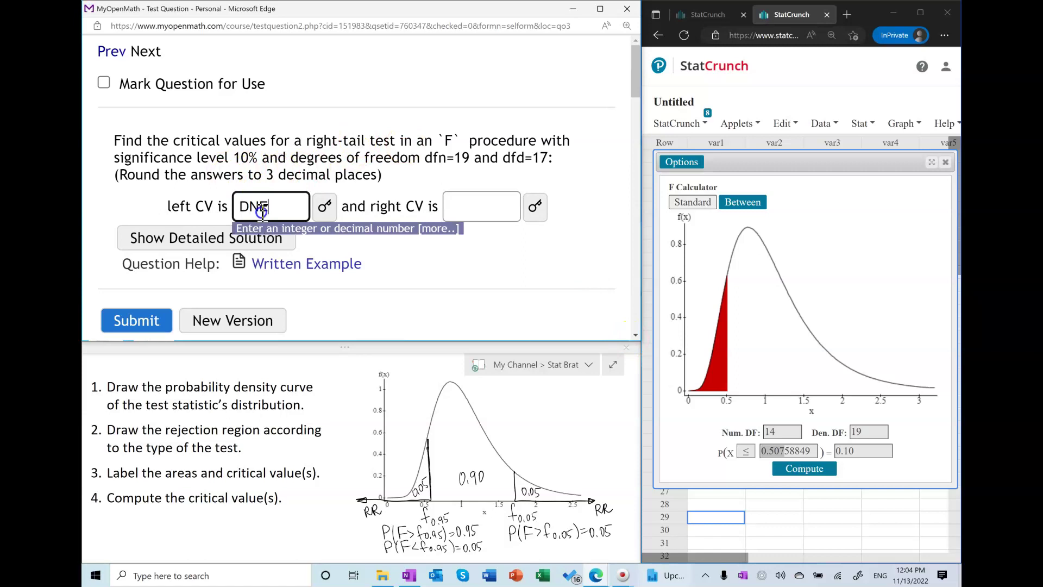
left_click(462, 203)
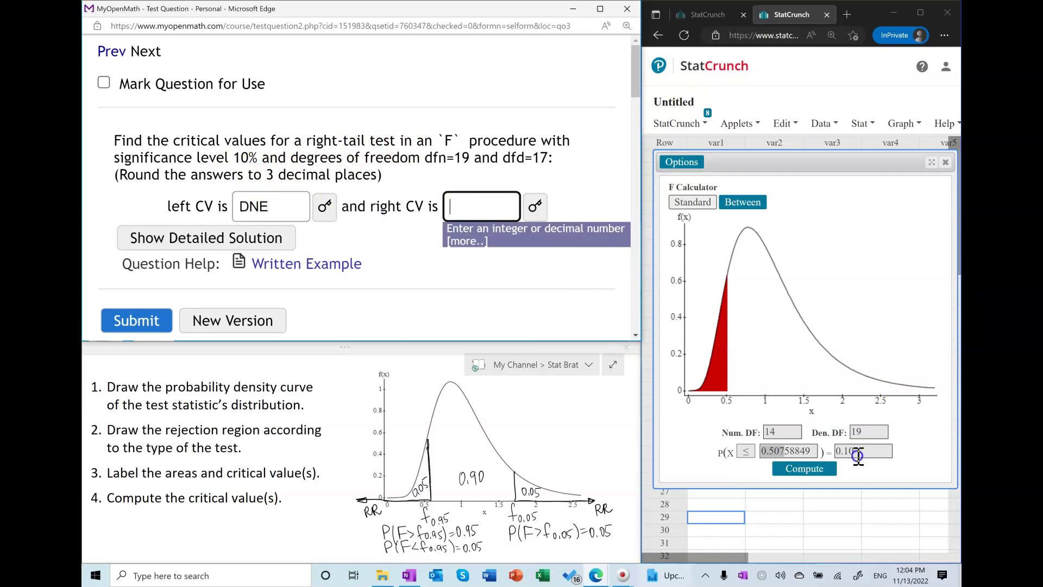
Set the F calculator's degrees of freedom to 19 and 17 and clear the previous X value.
double_click(788, 434)
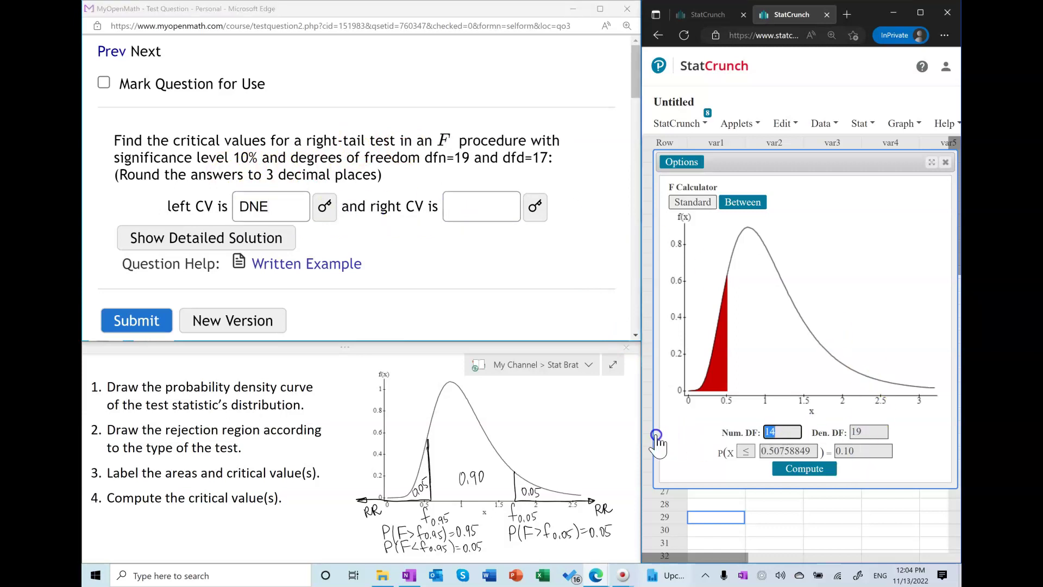
type("19")
key("Tab")
type("1")
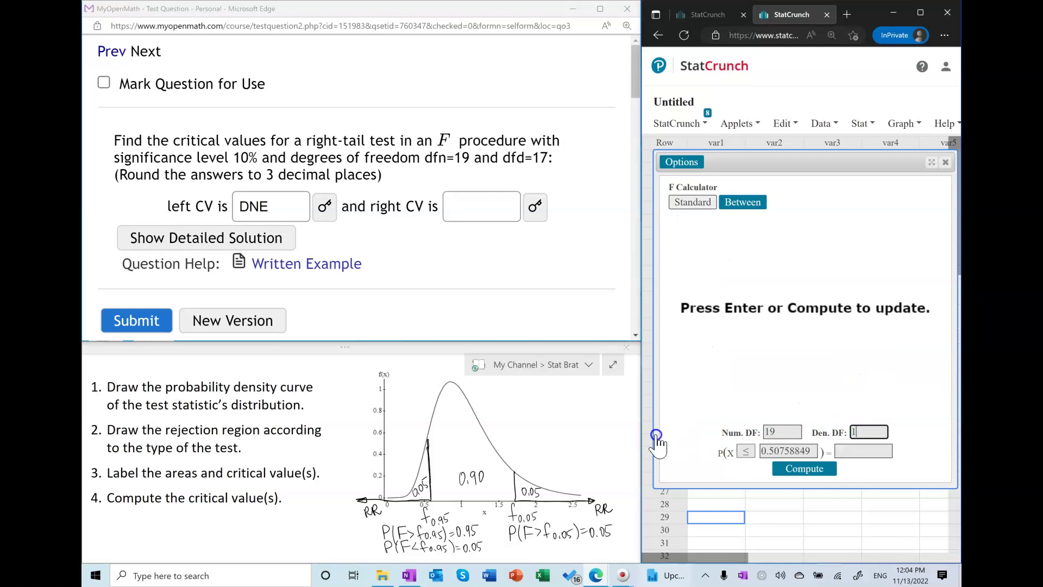
double_click(807, 451)
key("BackSpace")
Compute X in the F calculator for direction ≥ and probability 0.10.
left_click(746, 452)
left_click(745, 472)
left_click(859, 450)
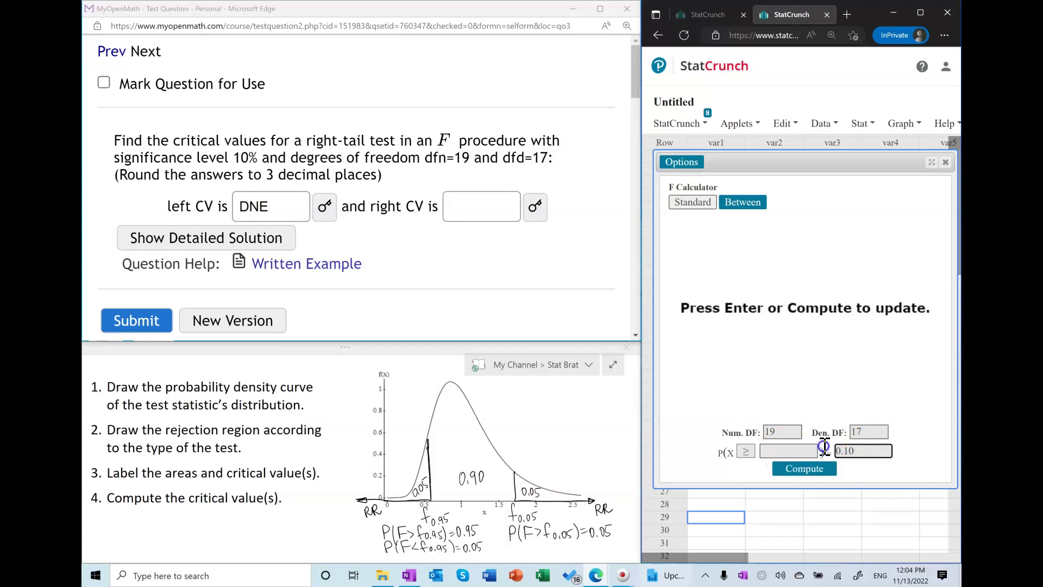
left_click(748, 452)
left_click(747, 479)
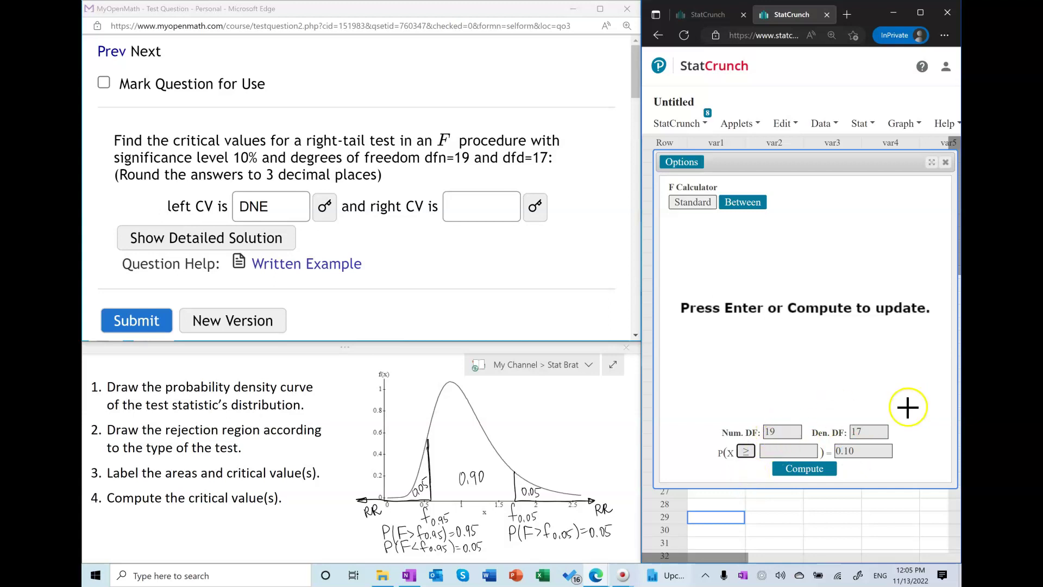
left_click(821, 475)
Copy 1.870 from the calculator into the right critical value and submit the right-tail answers.
left_click_drag(786, 451, 689, 440)
key("ctrl+c")
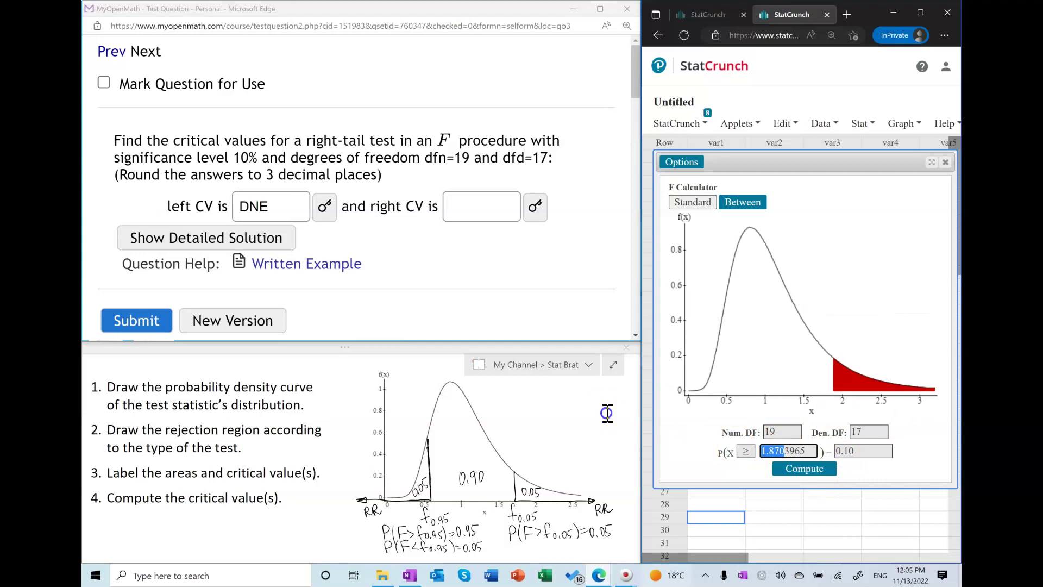
left_click(479, 206)
key("ctrl+v")
left_click(131, 323)
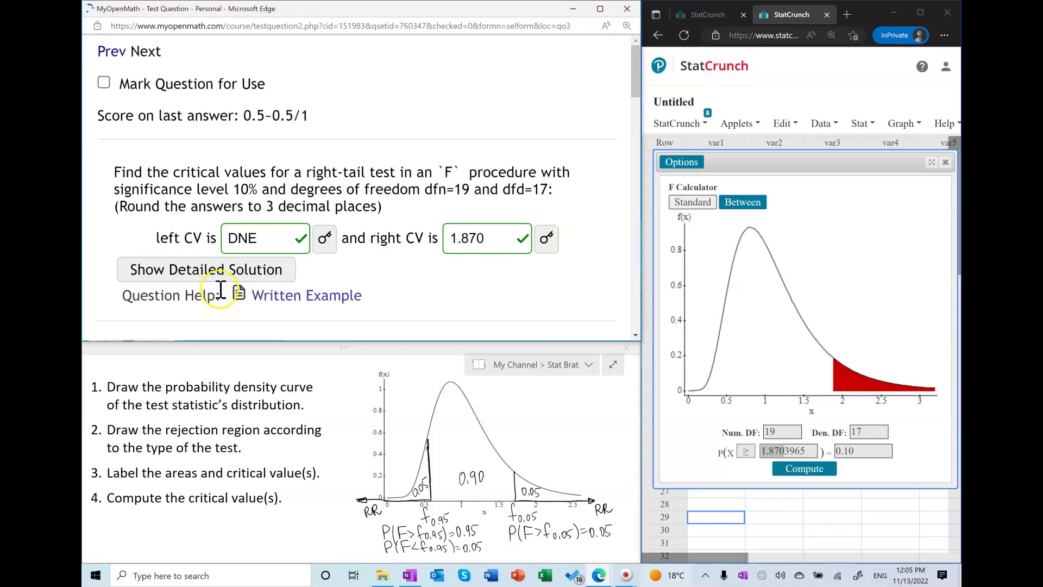
Generate new question versions until a two-tail test question is loaded.
scroll(221, 290, "down", 1)
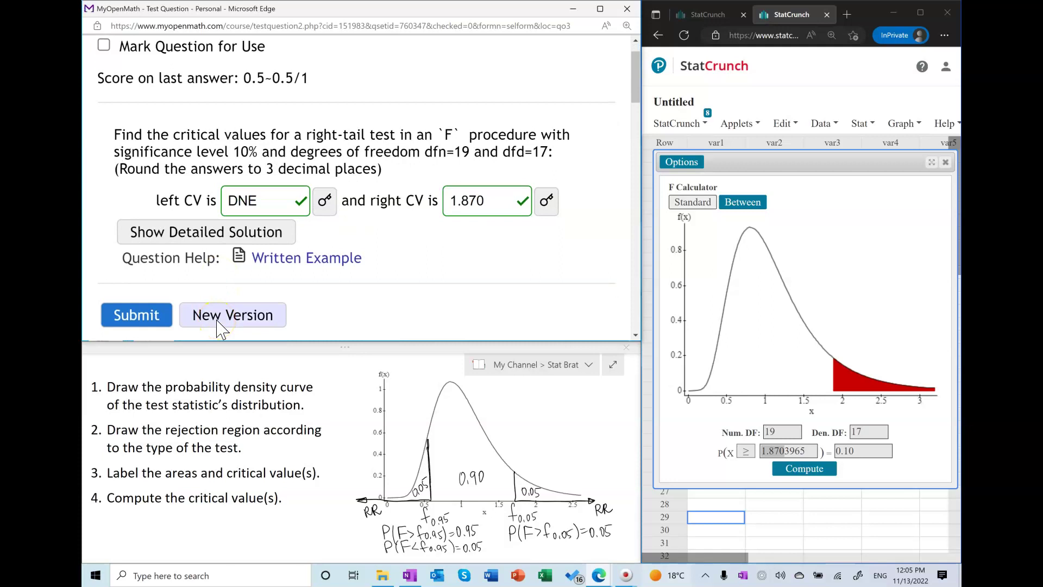
left_click(227, 318)
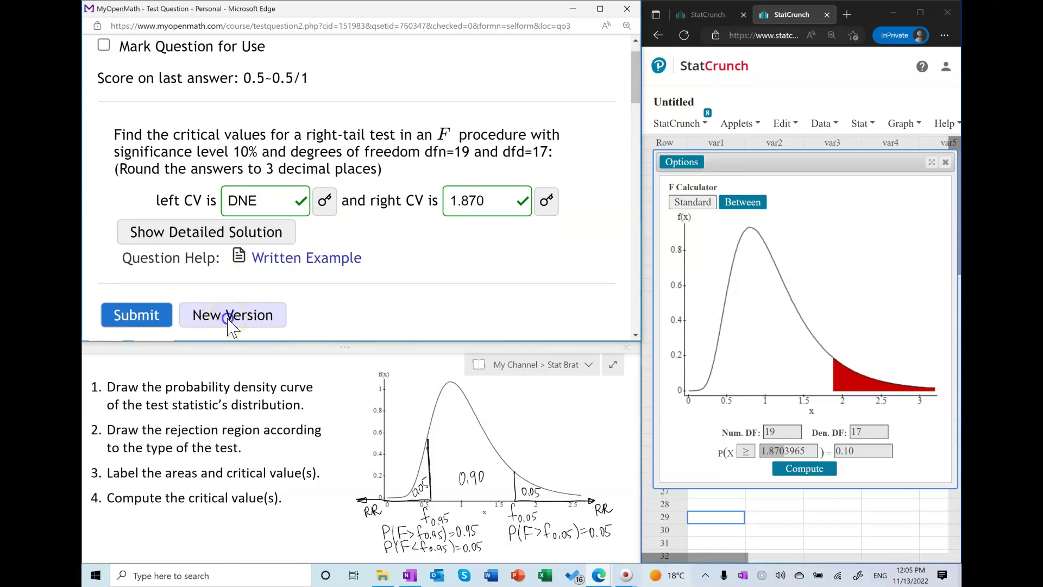
left_click(238, 307)
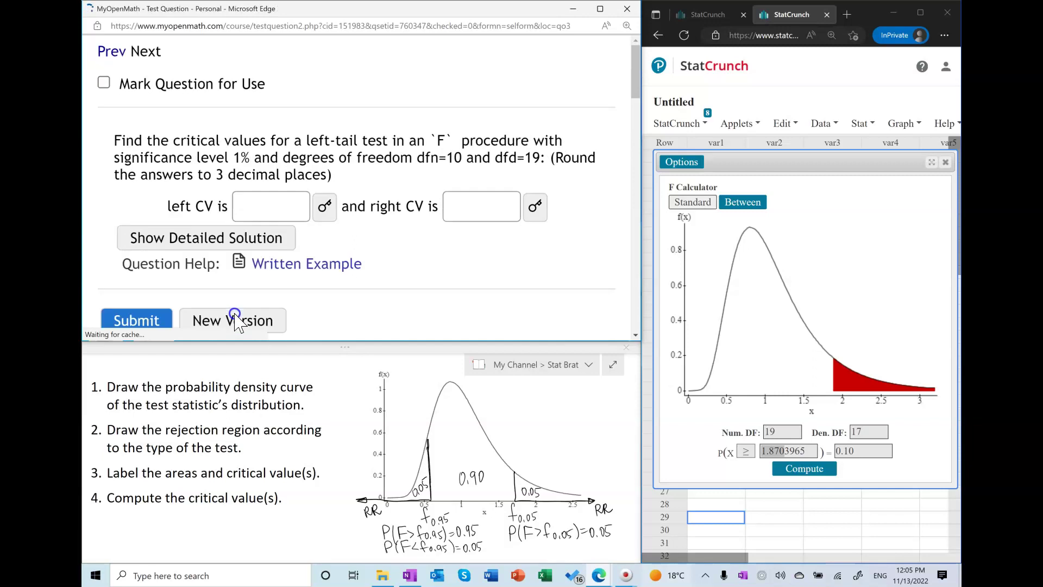
left_click(247, 315)
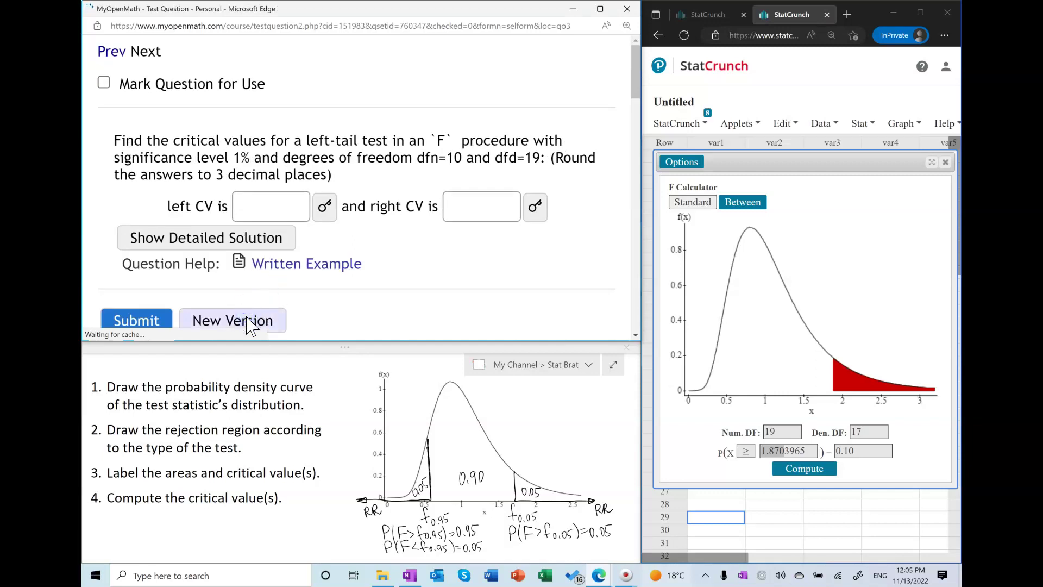
left_click(347, 141)
Set the F calculator's degrees of freedom to 14 and 15 and switch it to Between mode.
double_click(776, 432)
type("14")
key("Tab")
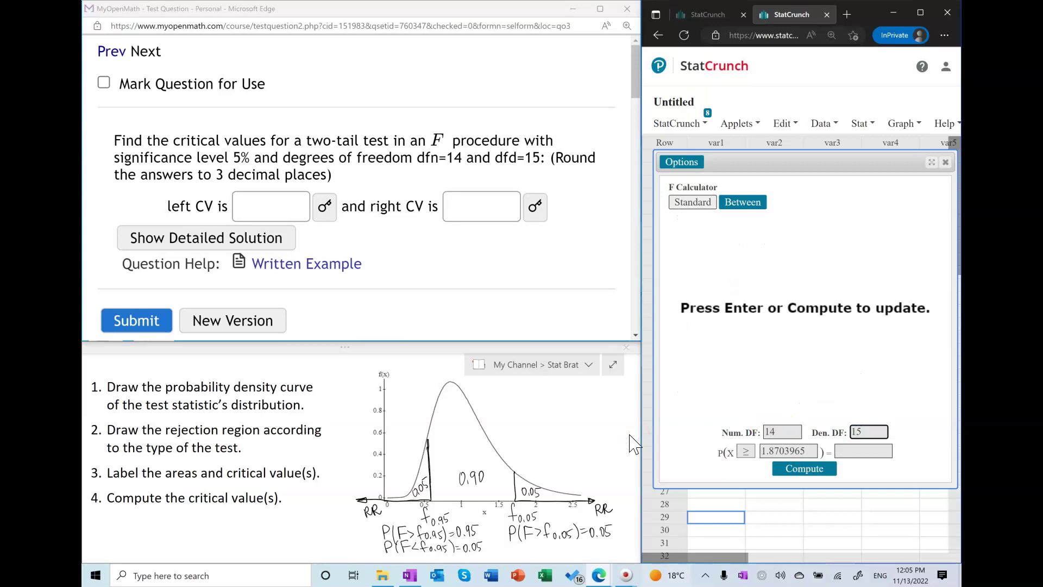
left_click(744, 227)
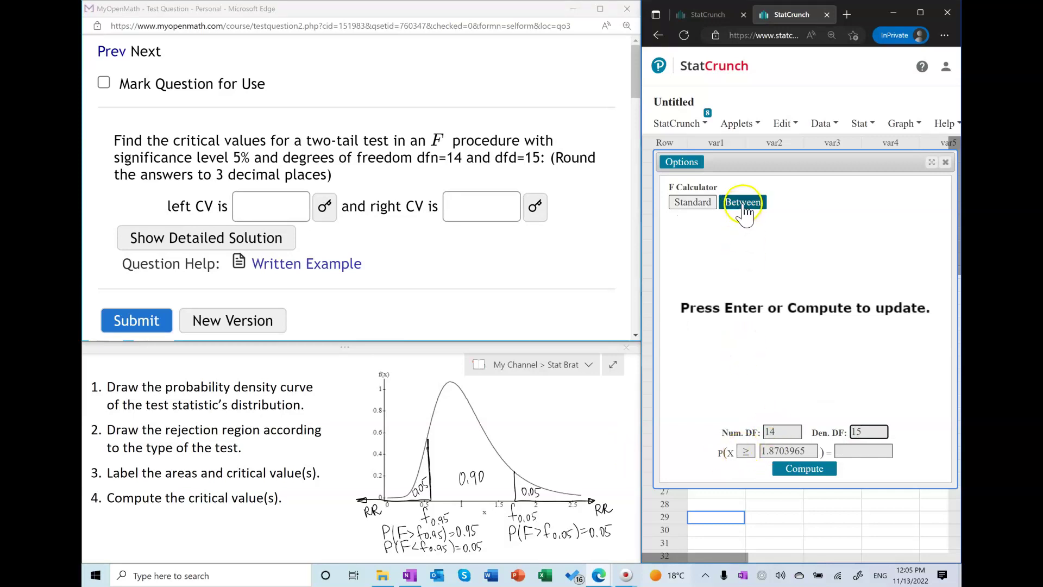
left_click(744, 209)
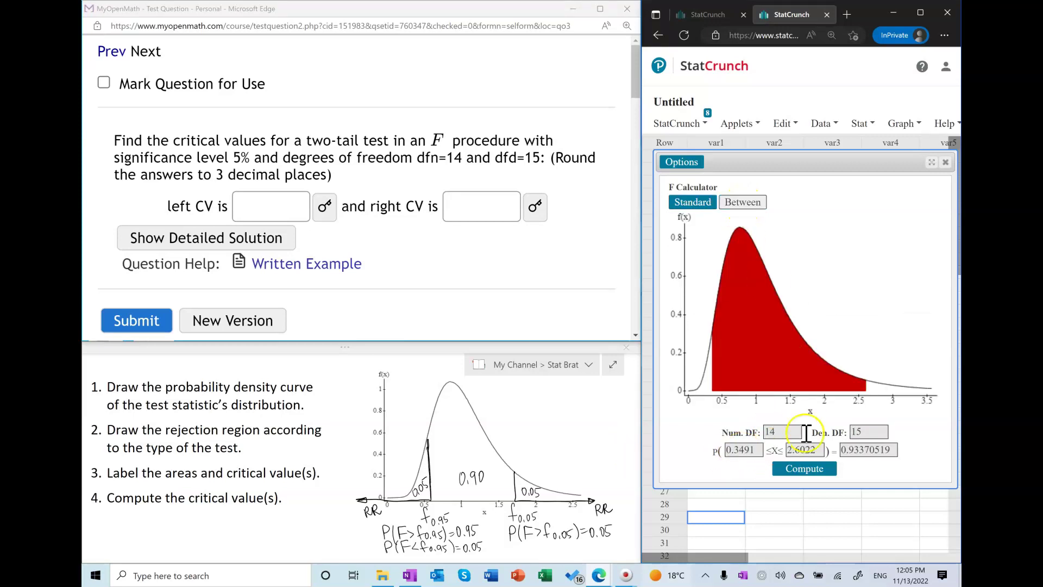
Compute the lower and upper bounds enclosing a probability of 0.95 in the F calculator.
double_click(859, 450)
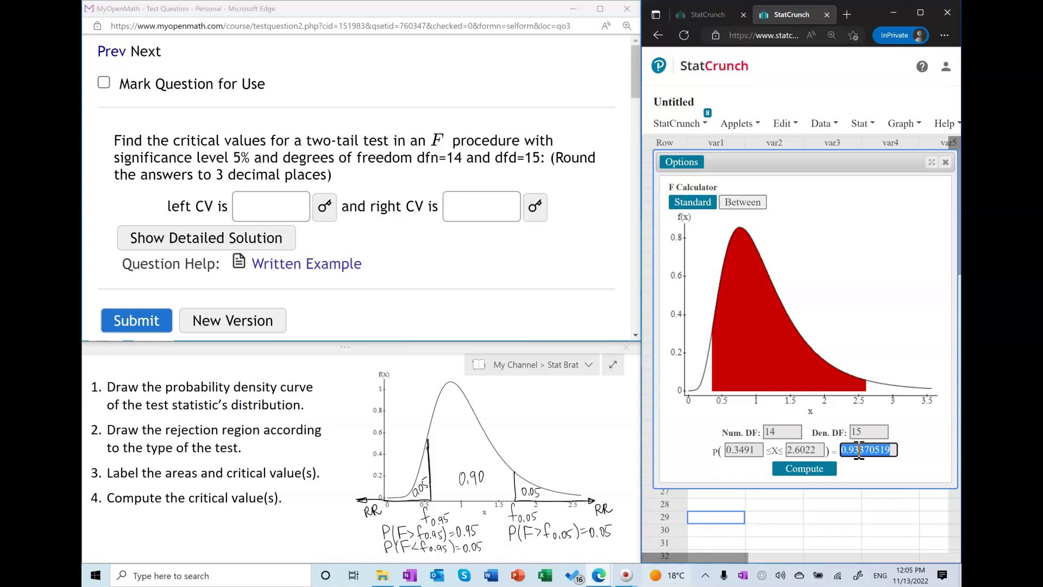
type("0.95")
key("Return")
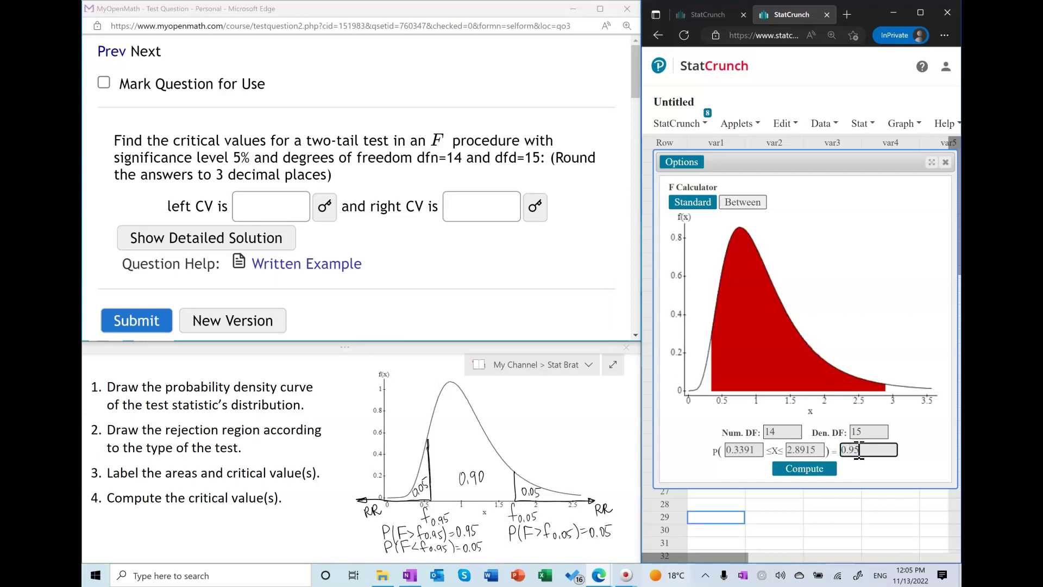
Copy 0.339 from the calculator's lower bound into the two-tail question's left critical value.
left_click(751, 450)
double_click(750, 450)
key("ctrl+c")
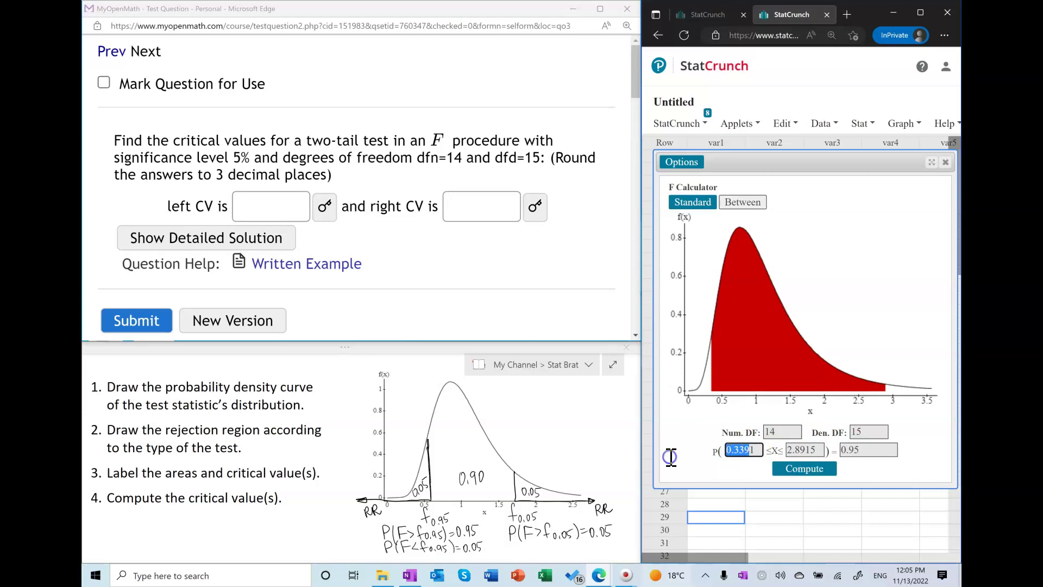
left_click(272, 206)
key("ctrl+v")
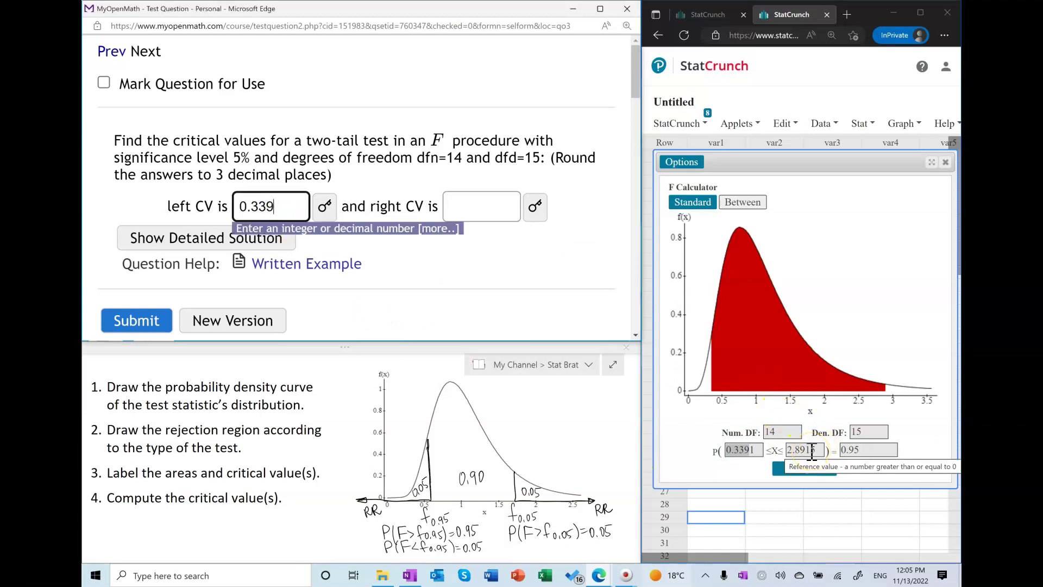
Copy 2.891 from the calculator's upper bound into the two-tail question's right critical value.
left_click_drag(811, 451, 753, 447)
key("ctrl+c")
left_click(478, 207)
key("ctrl+v")
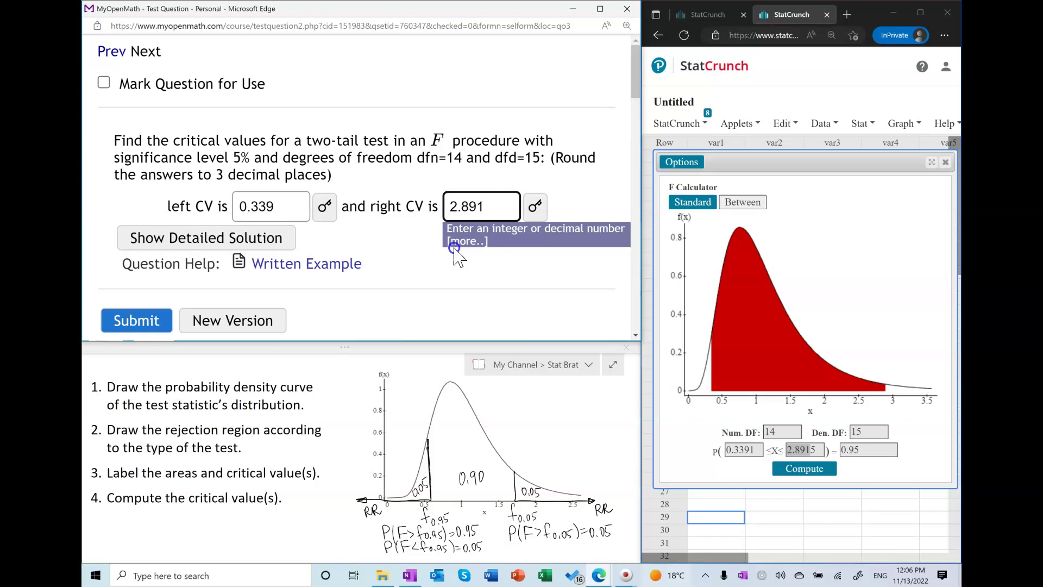
Round the two-tail question's right critical value to 2.892.
left_click(396, 253)
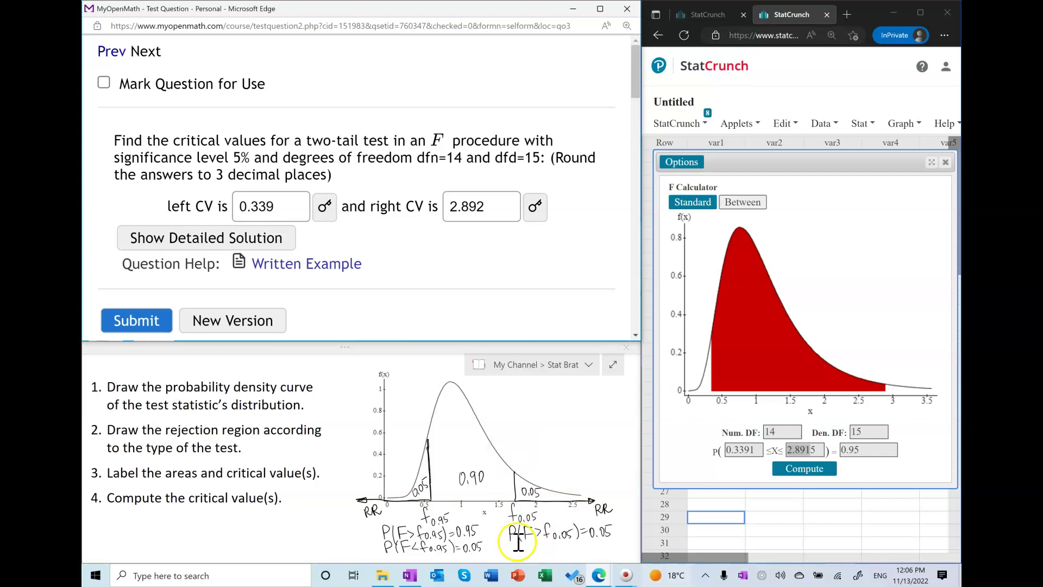
Switch the F calculator to Standard mode and compute the value with a right-tail (≥) probability of 0.025.
left_click(742, 204)
left_click(691, 204)
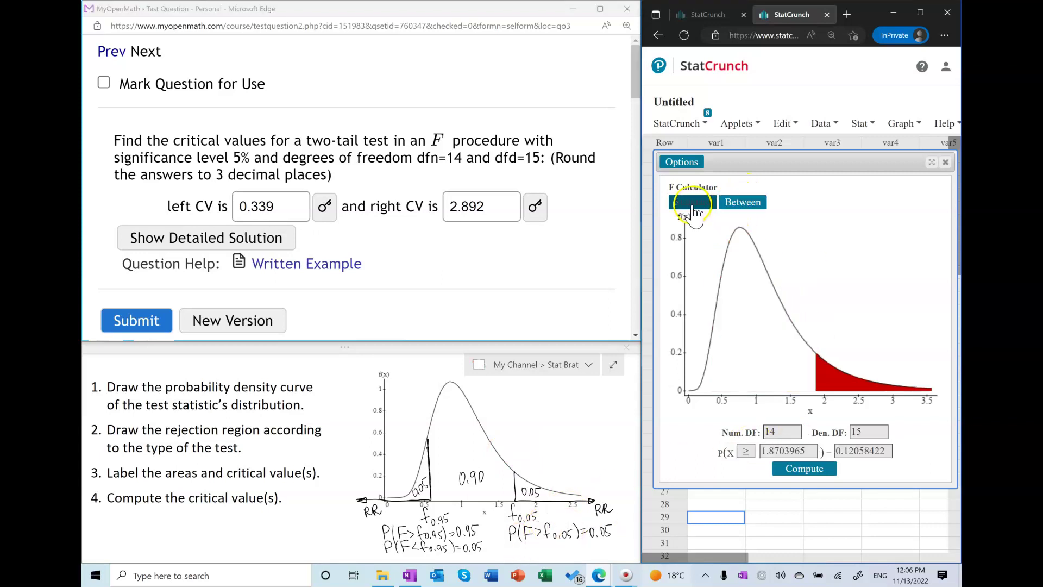
double_click(857, 451)
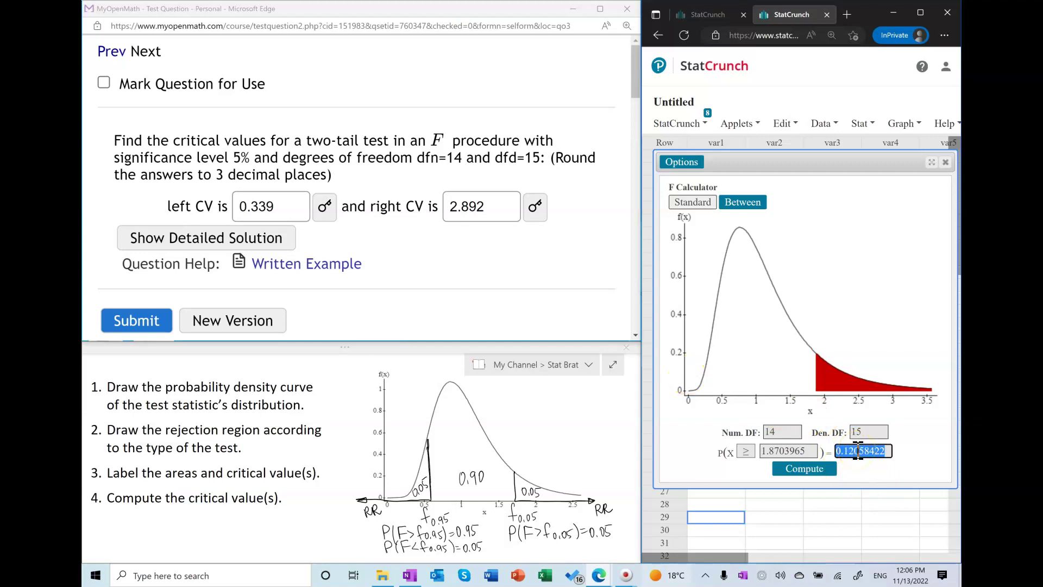
type("0.0")
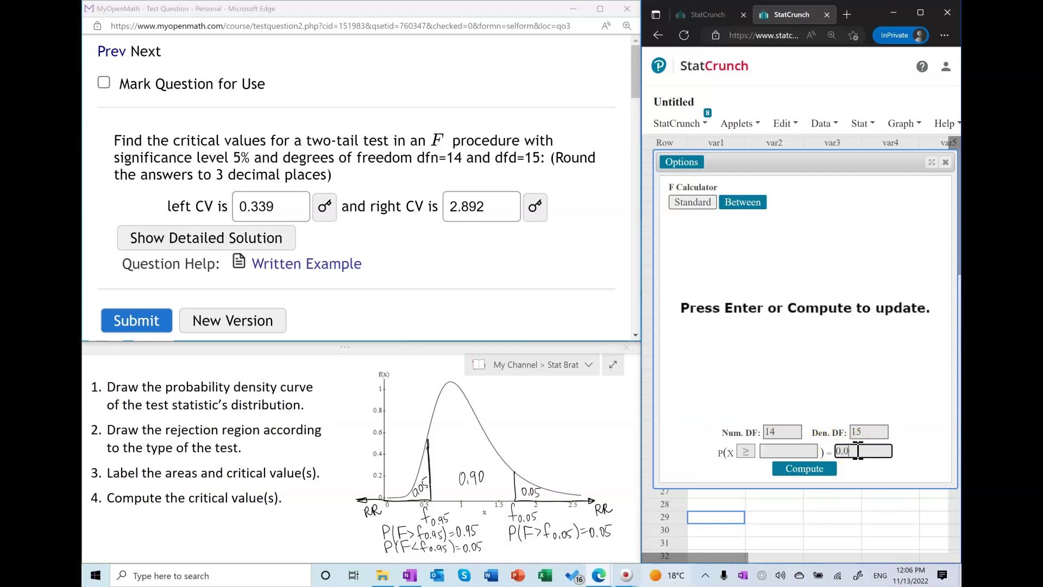
type("25")
left_click(802, 469)
Change the F calculator's inequality to ≤ and compute the critical value with a left-tail probability of 0.025.
left_click(785, 452)
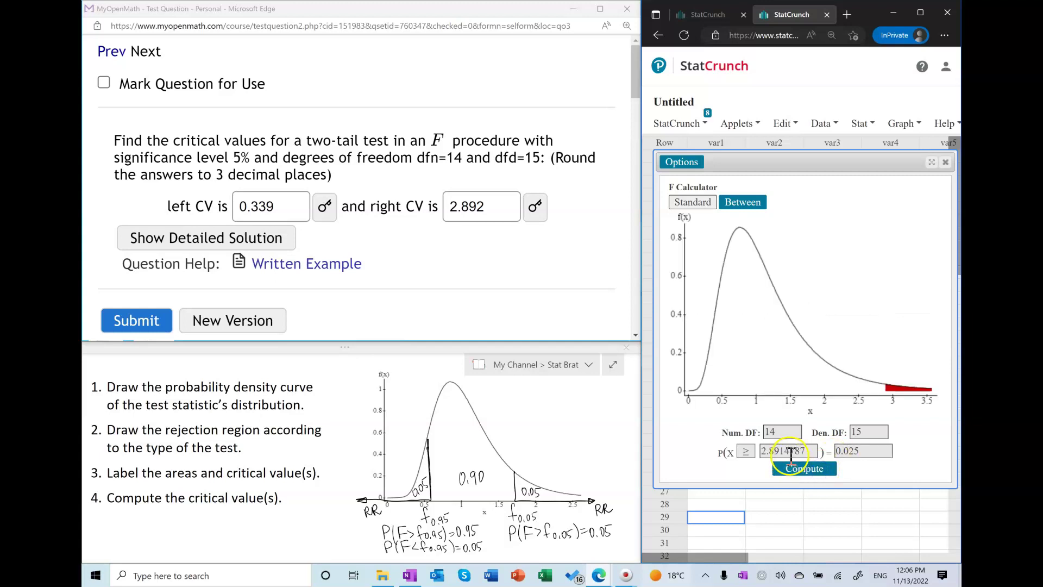
left_click_drag(811, 451, 648, 452)
key("BackSpace")
left_click(748, 452)
left_click(748, 467)
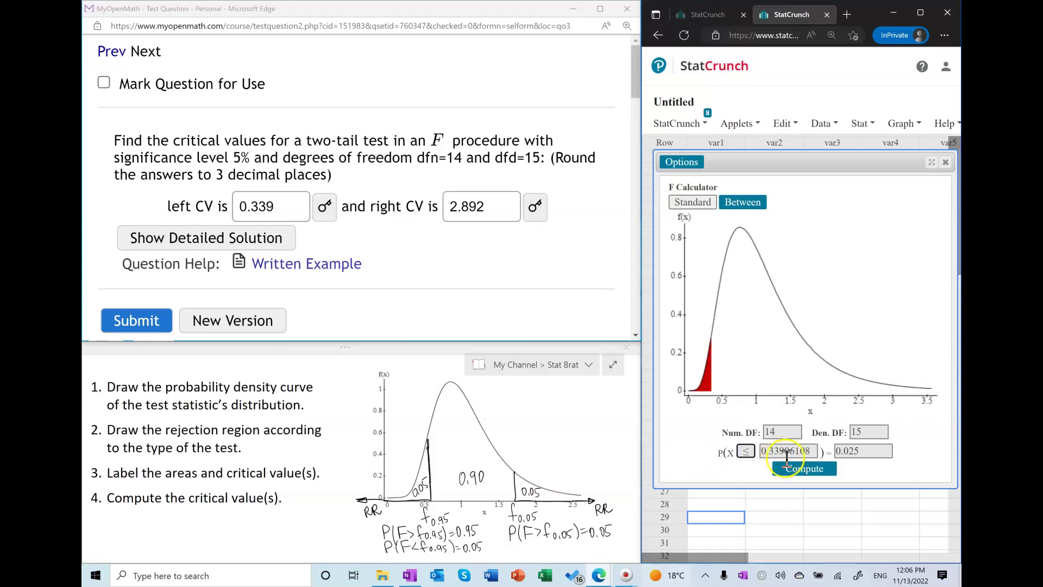
left_click(754, 457)
double_click(847, 451)
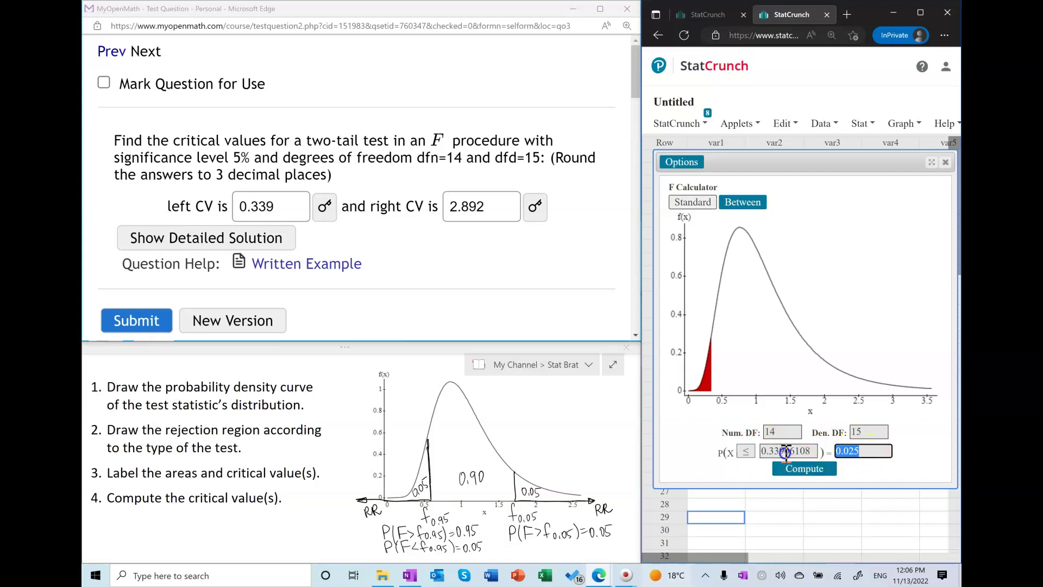
left_click_drag(781, 451, 683, 450)
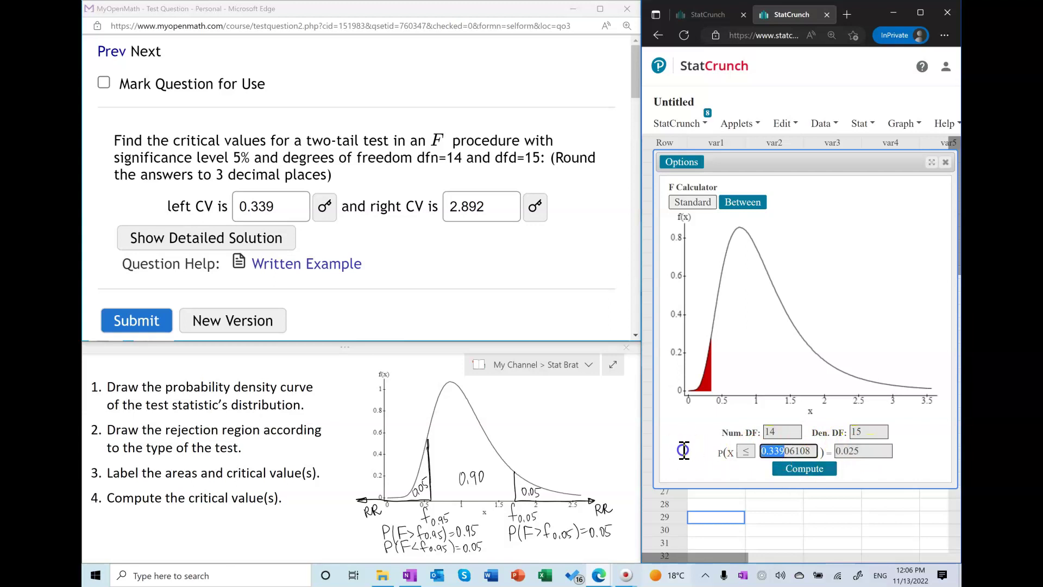
Clear the F calculator's value and probability, set the inequality to ≥ and compute the critical value for probability 0.975.
left_click(814, 453)
key("ctrl+a")
key("BackSpace")
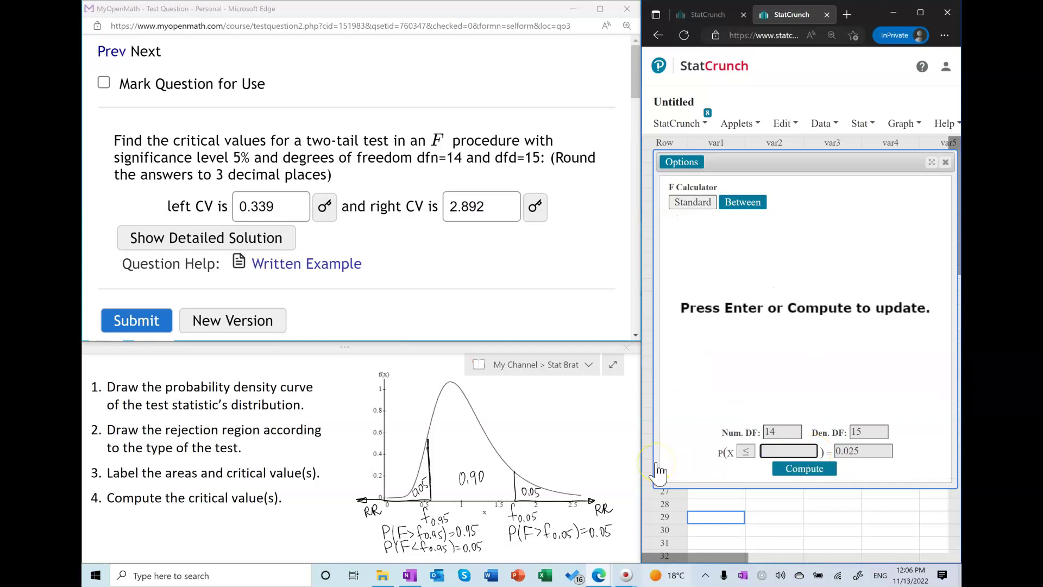
left_click(874, 452)
key("ctrl+a")
key("BackSpace")
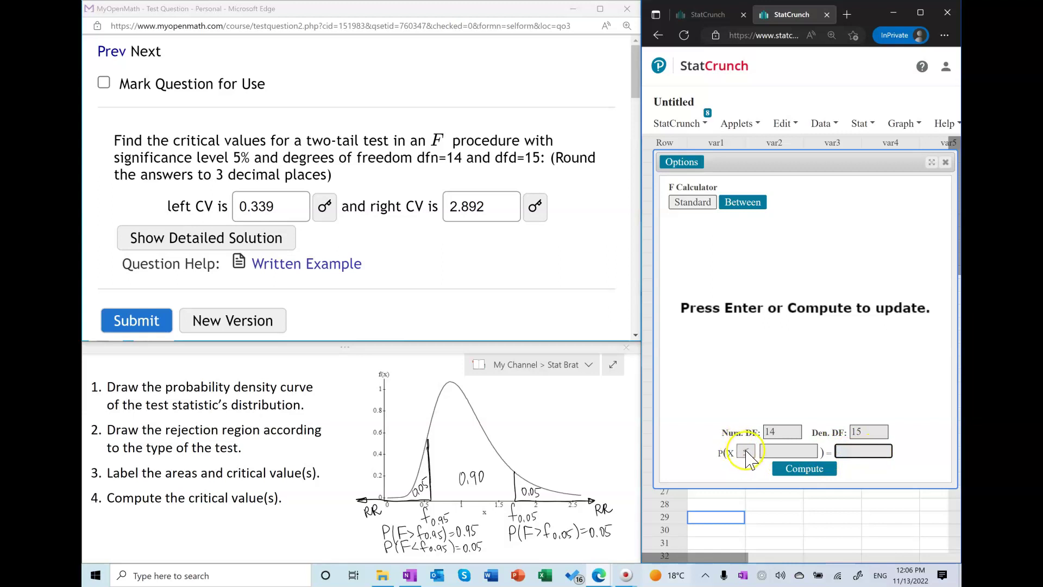
left_click(746, 453)
left_click(747, 474)
left_click(868, 452)
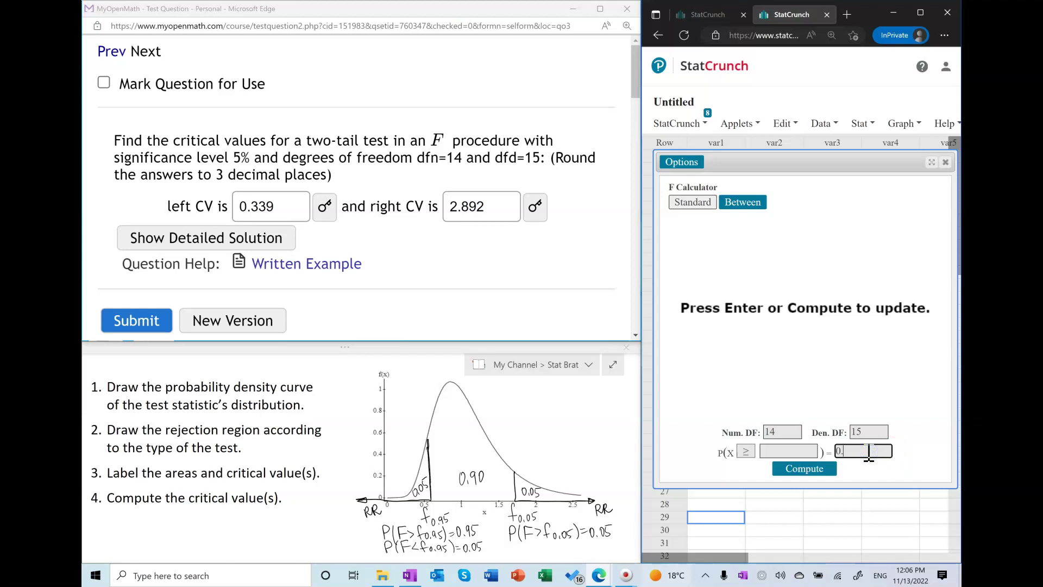
type("0.975")
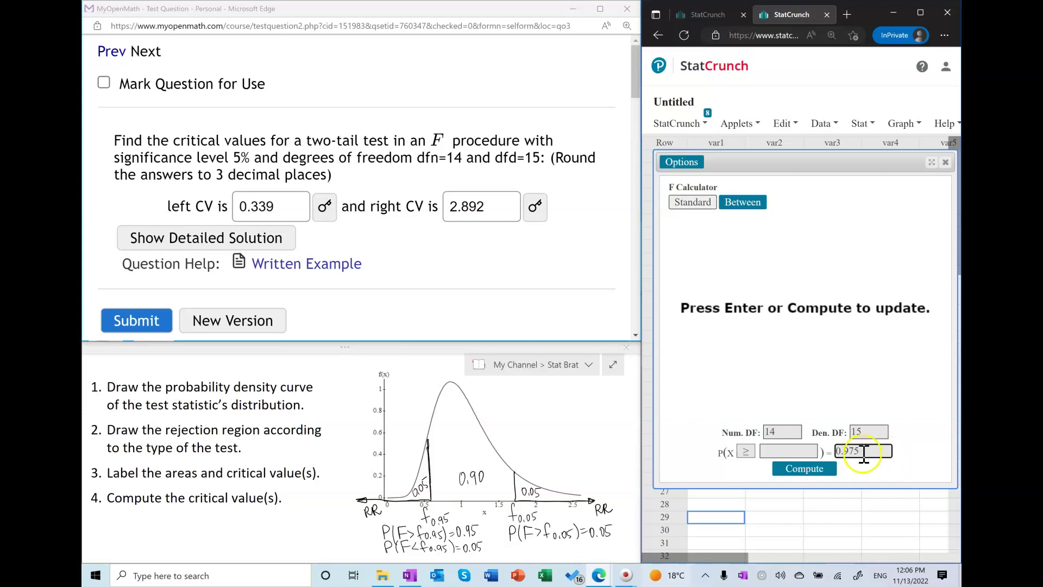
left_click(803, 469)
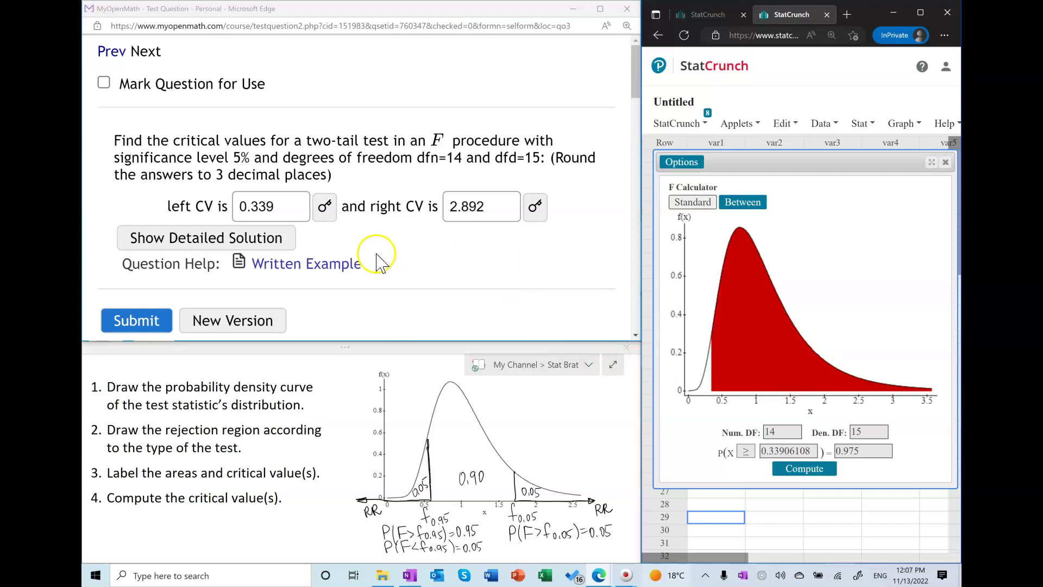
Submit the two-tail question's answers.
left_click(130, 326)
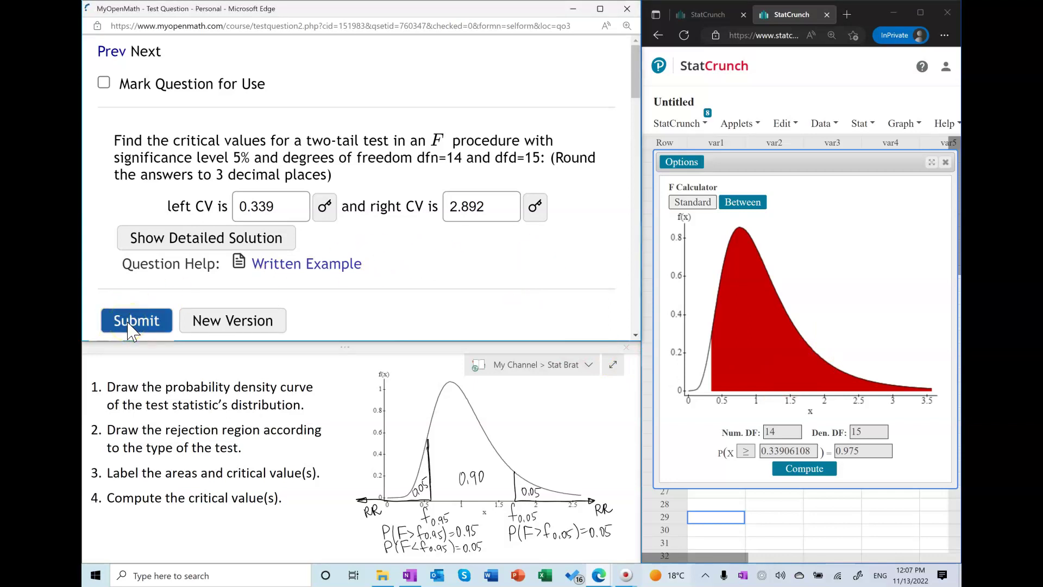